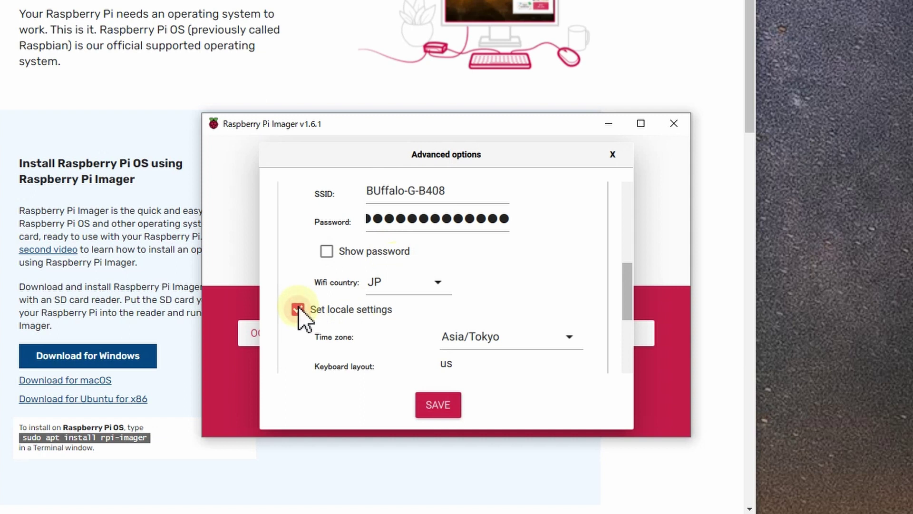
Step: Review the remaining locale and persistent settings in the advanced options and save them
scroll(545, 257, "down", 2)
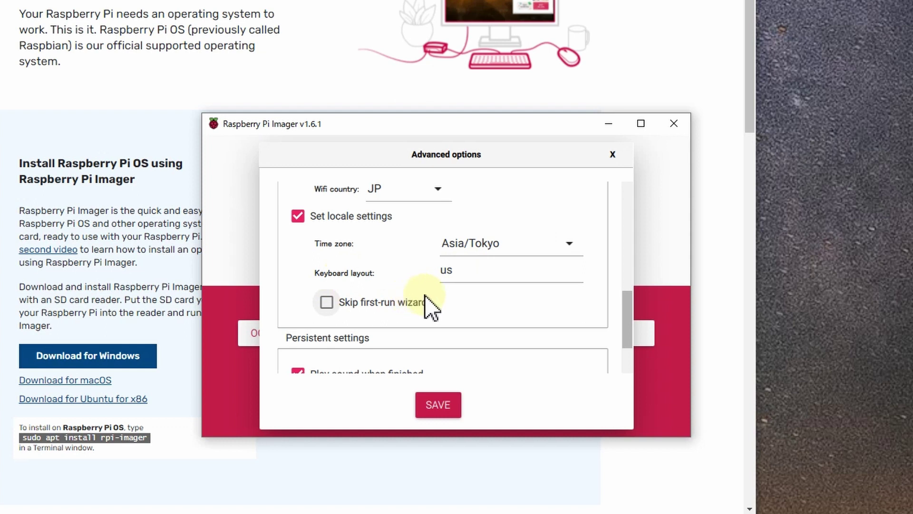
scroll(349, 225, "down", 2)
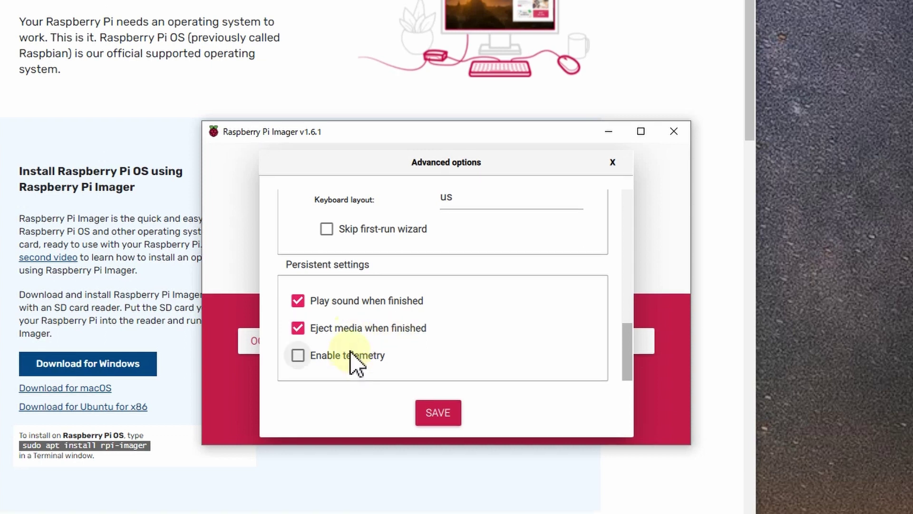
left_click(454, 410)
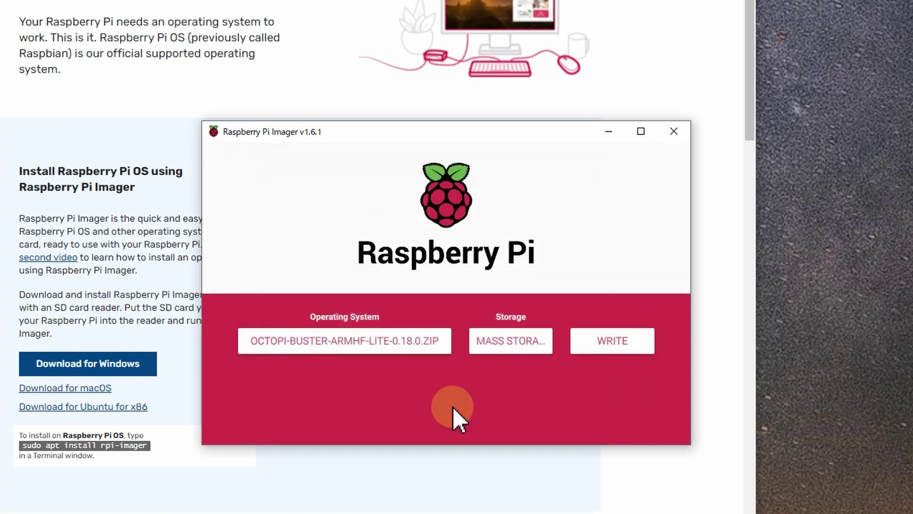
Step: Write octopi-buster-armhf-lite-0.18.0.zip to the mass storage device, accepting that its existing data is erased, and dismiss the completion notice
left_click(599, 342)
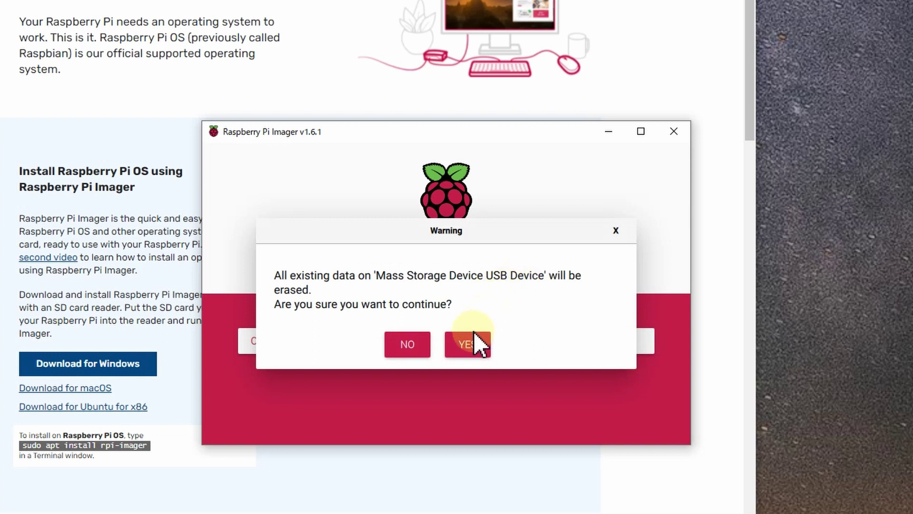
left_click(466, 344)
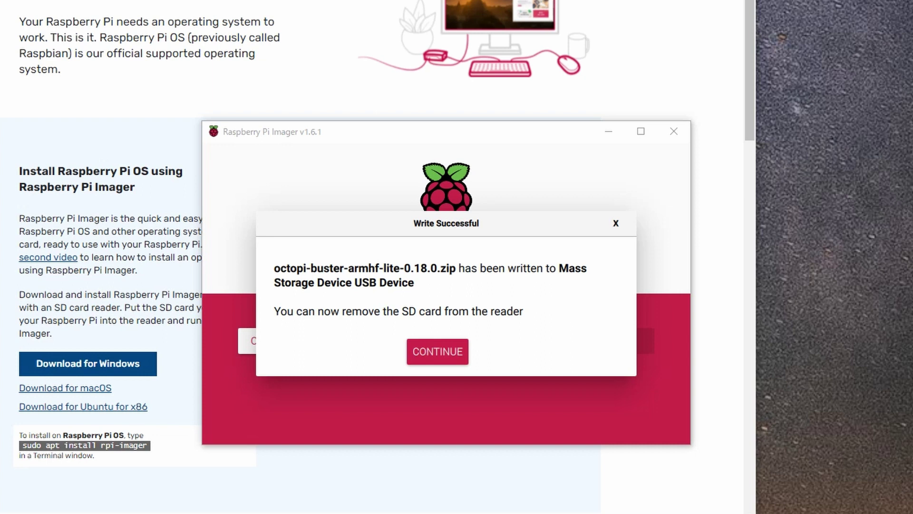
left_click(427, 350)
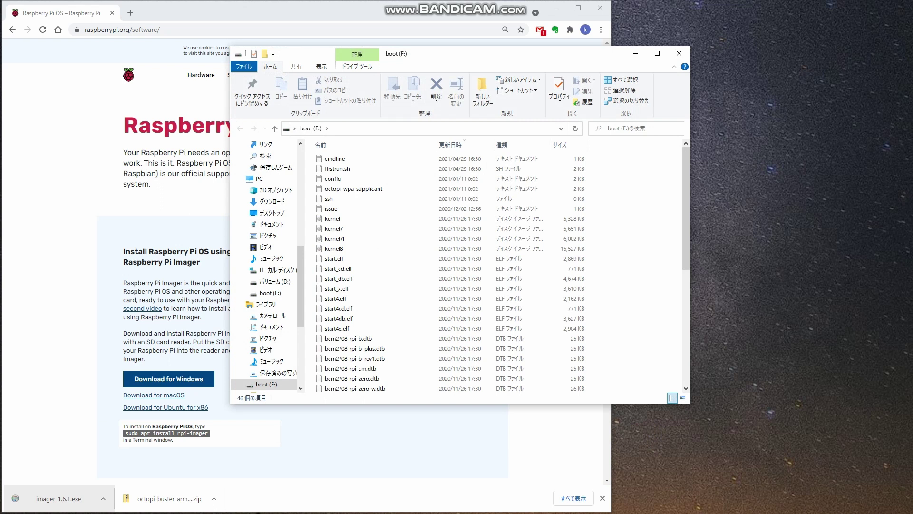
Step: Open the octopi text file on the boot (F:) drive with TeraPad
left_click(349, 308)
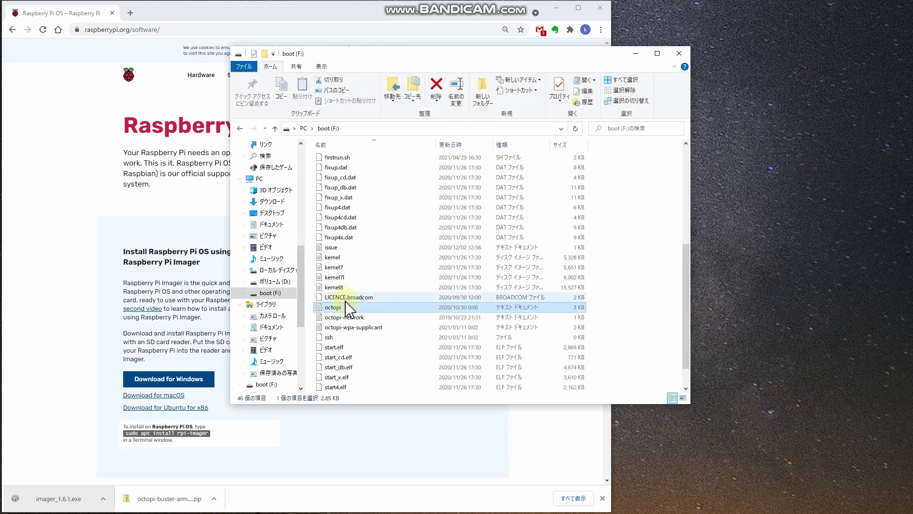
right_click(342, 307)
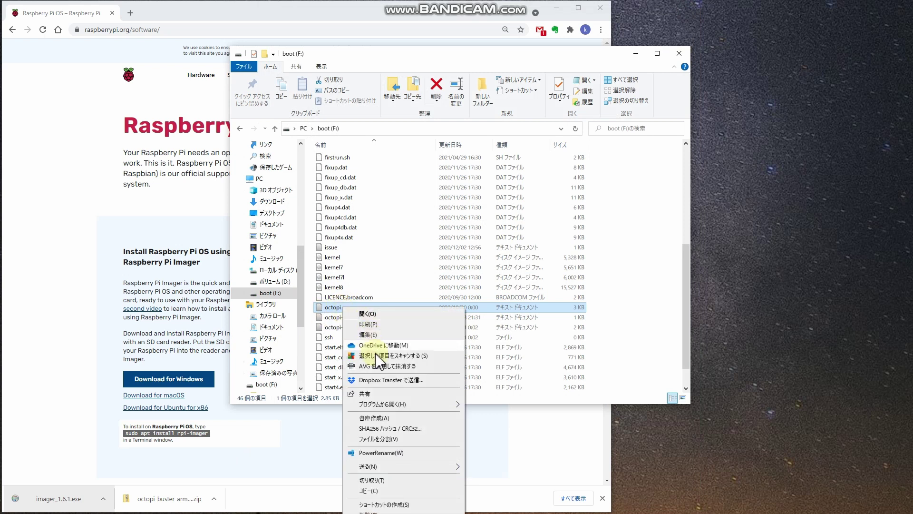
mouse_move(379, 405)
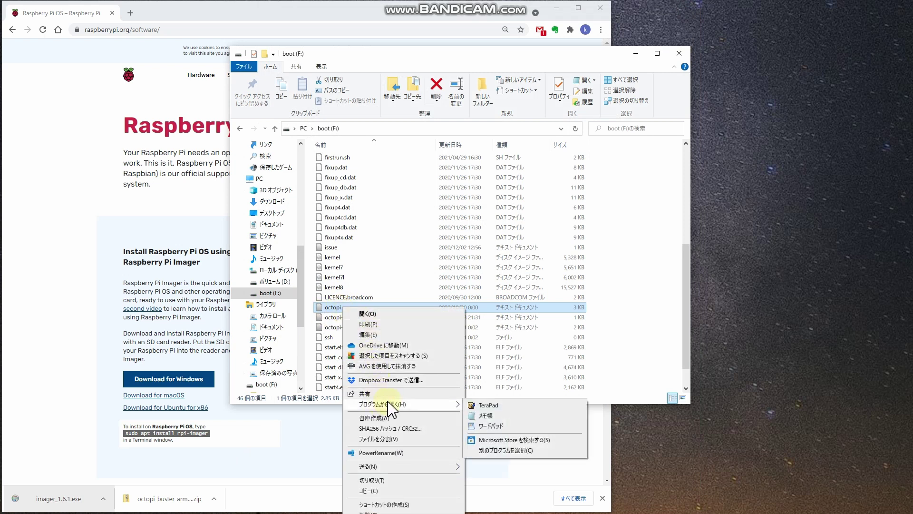
left_click(485, 405)
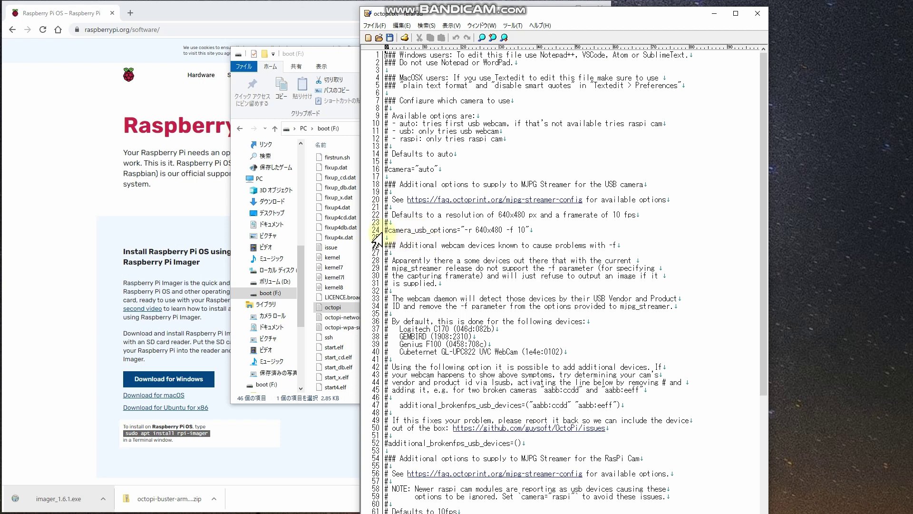
Step: Change the camera_usb_options value on line 24 to "-r 1280x720 -f 30"
left_click(475, 231)
key("Right")
key("Delete")
key("Delete")
key("Delete")
key("Delete")
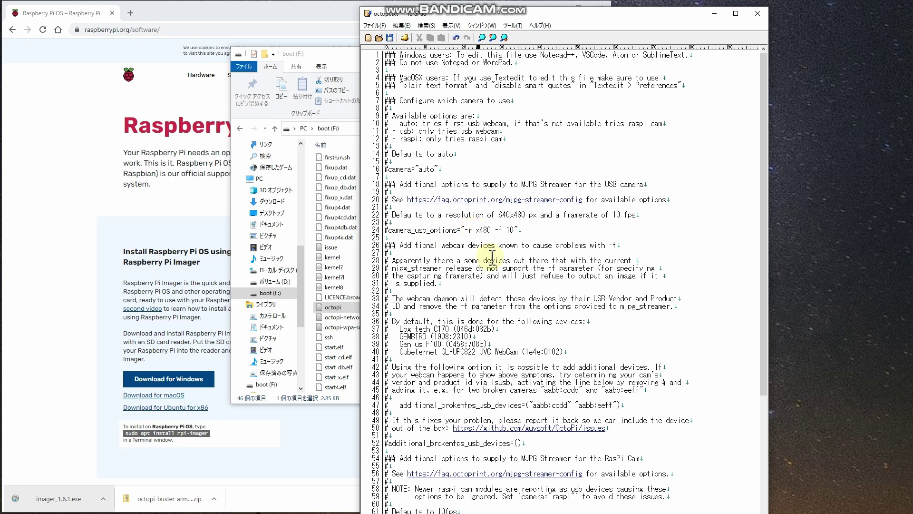
type("1280")
key("Right")
key("Delete")
key("Delete")
type("72")
key("Right")
key("Right")
key("Right")
key("Right")
key("Delete")
type("3")
Step: Uncomment the camera_usb_options line by removing its leading #, then save the file and close the editor
key("Left")
key("Left")
key("Left")
key("Left")
key("Left")
key("Left")
key("Left")
key("Left")
key("Left")
key("Left")
key("Left")
key("Left")
key("Left")
key("Left")
key("Left")
key("Left")
key("Left")
key("Left")
key("Left")
key("Left")
key("Left")
key("Left")
key("Left")
key("Left")
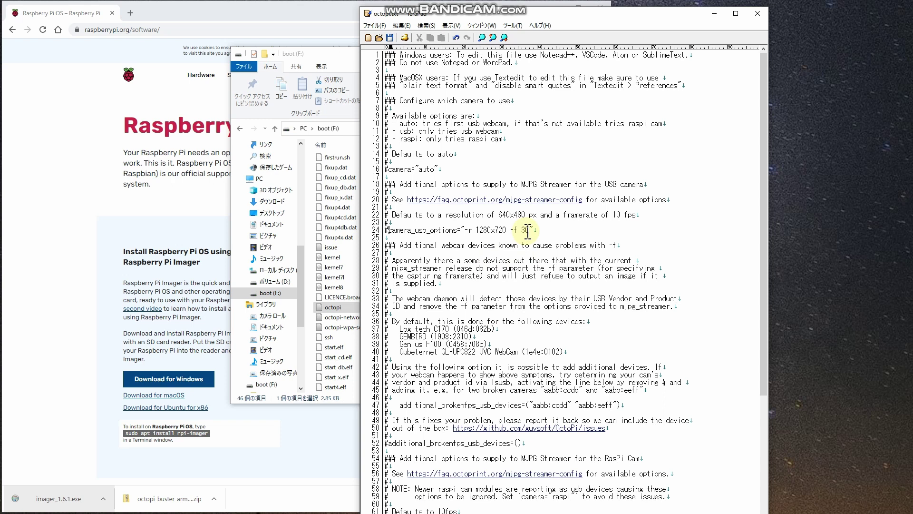
key("Delete")
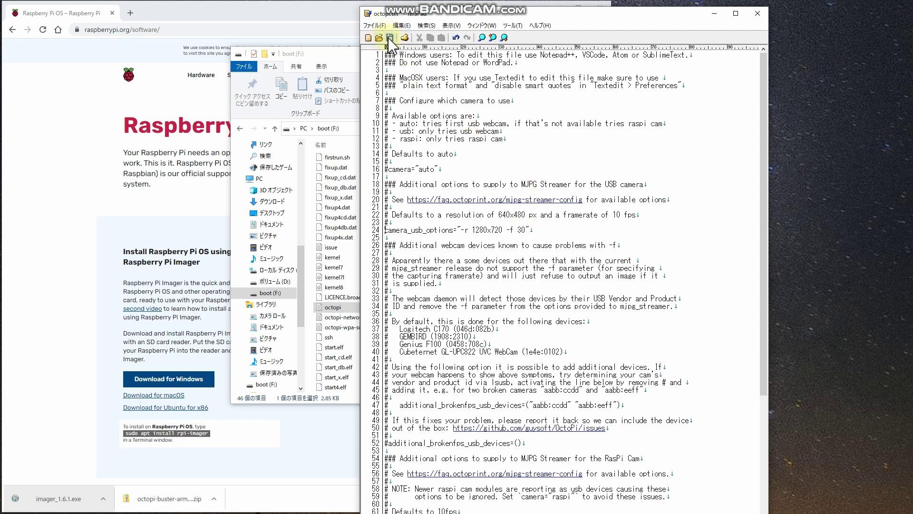
left_click(390, 41)
left_click(758, 18)
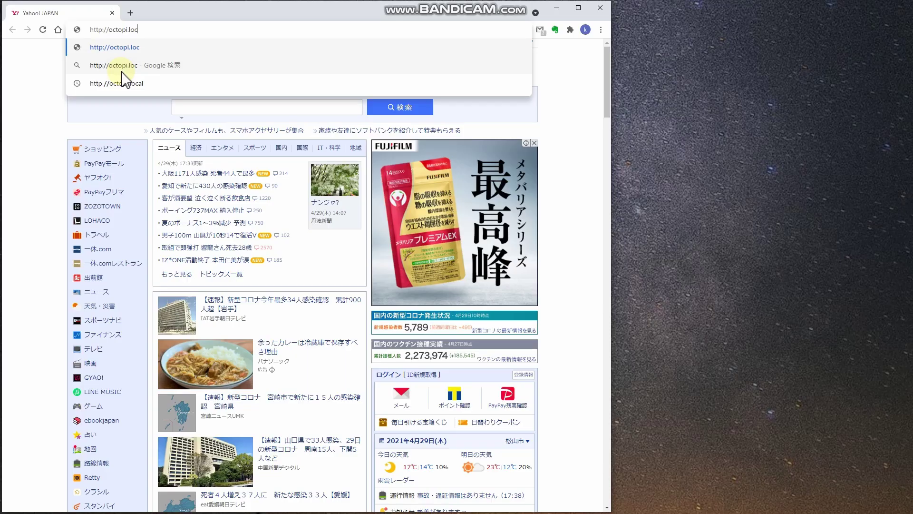
type("ca")
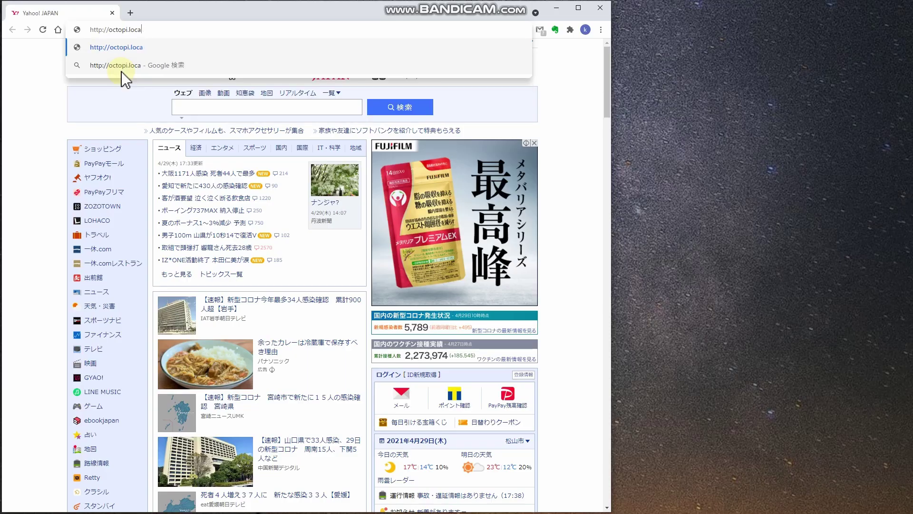
type("l")
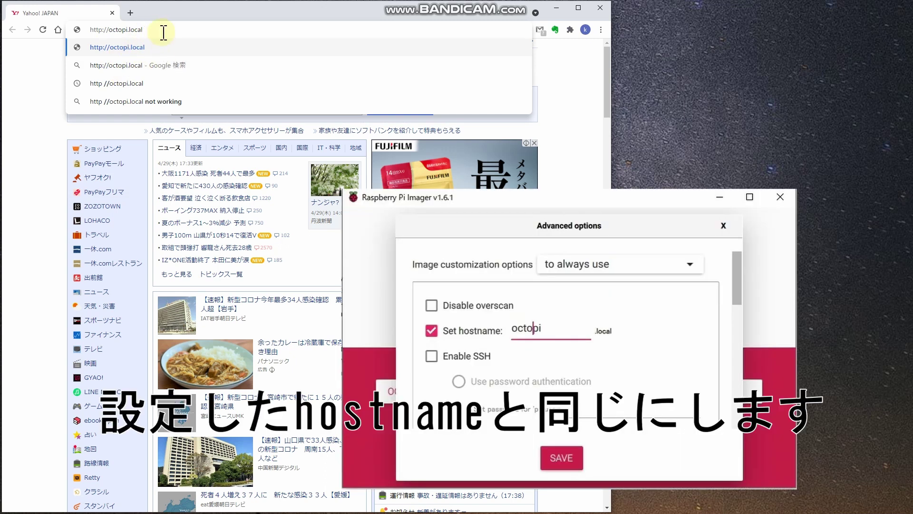
key("Return")
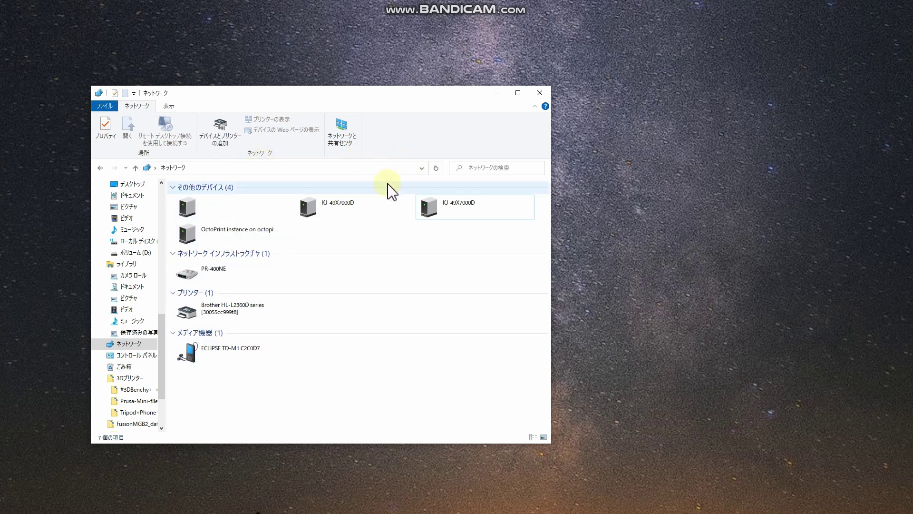
Step: Look up the IP address of the "OctoPrint instance on octopi" network device in its properties
right_click(243, 245)
left_click(257, 276)
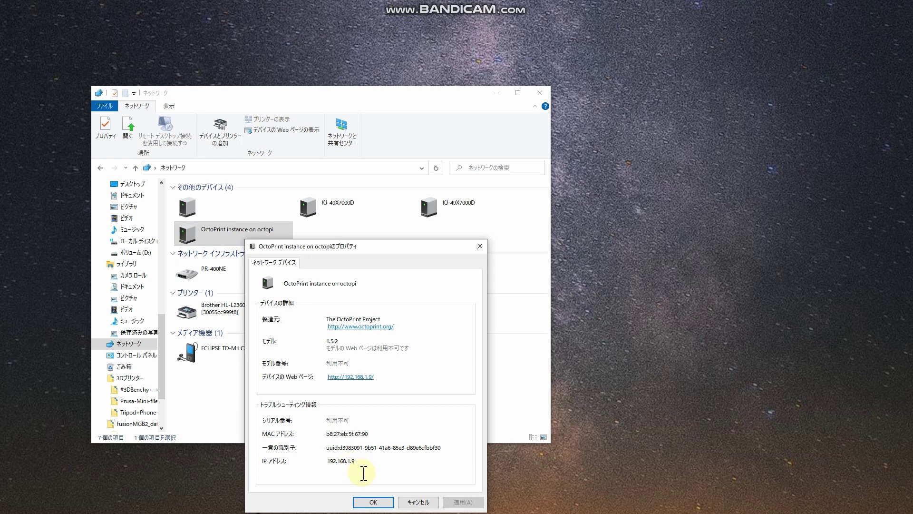
left_click(387, 504)
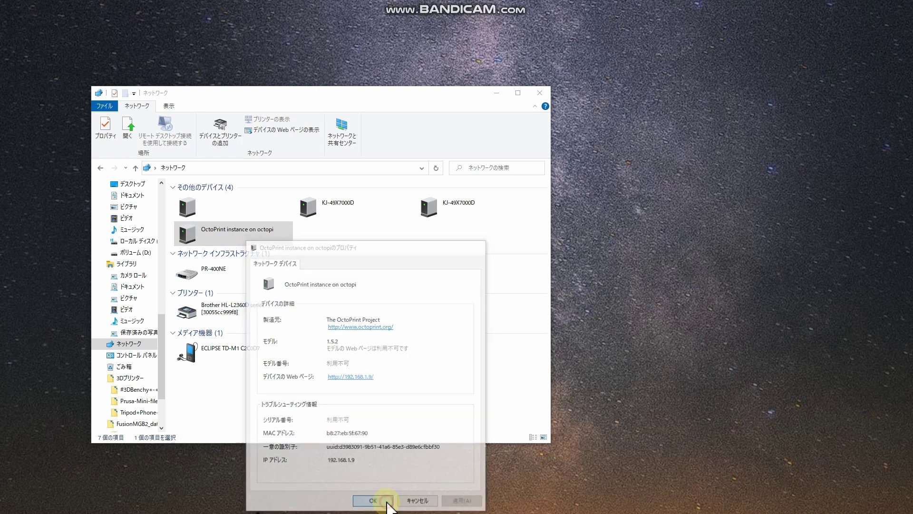
type("http://")
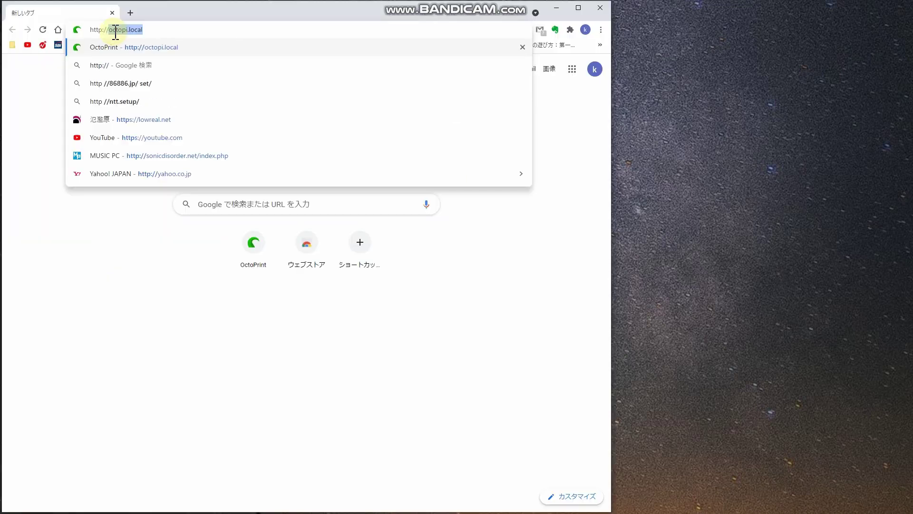
type("192")
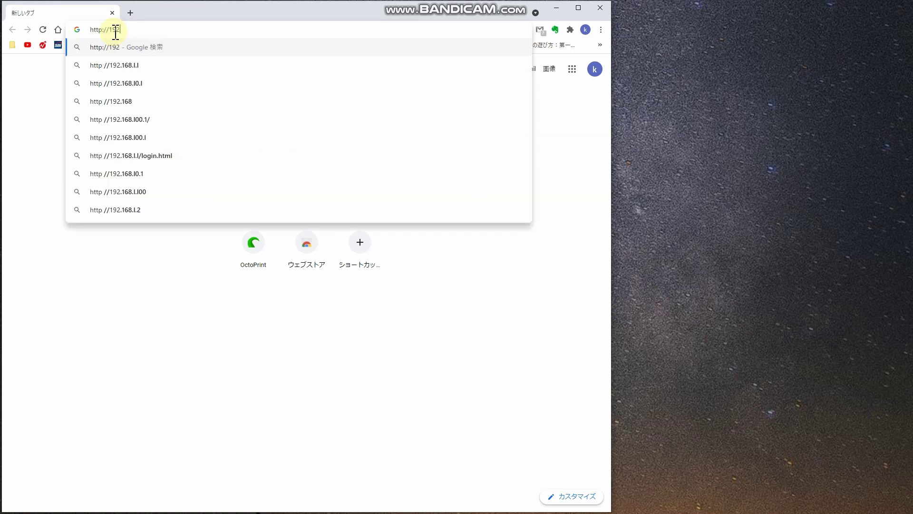
type(".1")
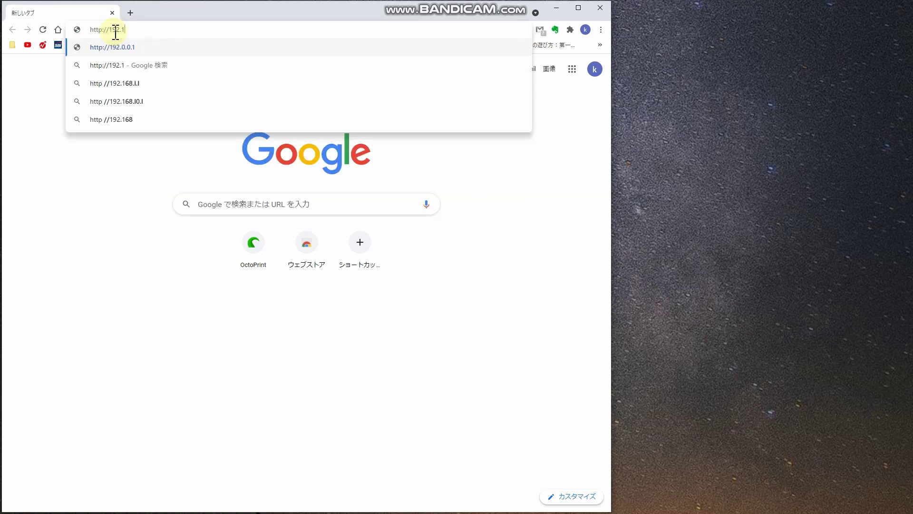
type("68.1.9")
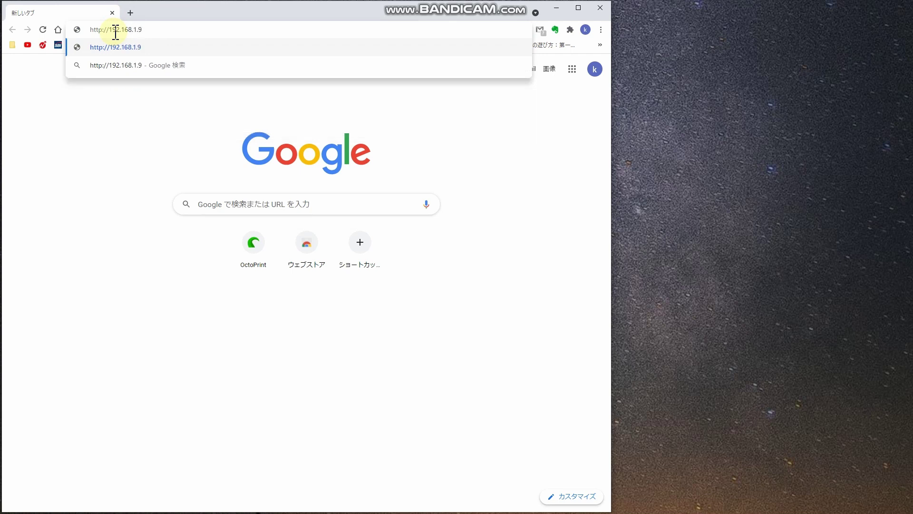
key("Return")
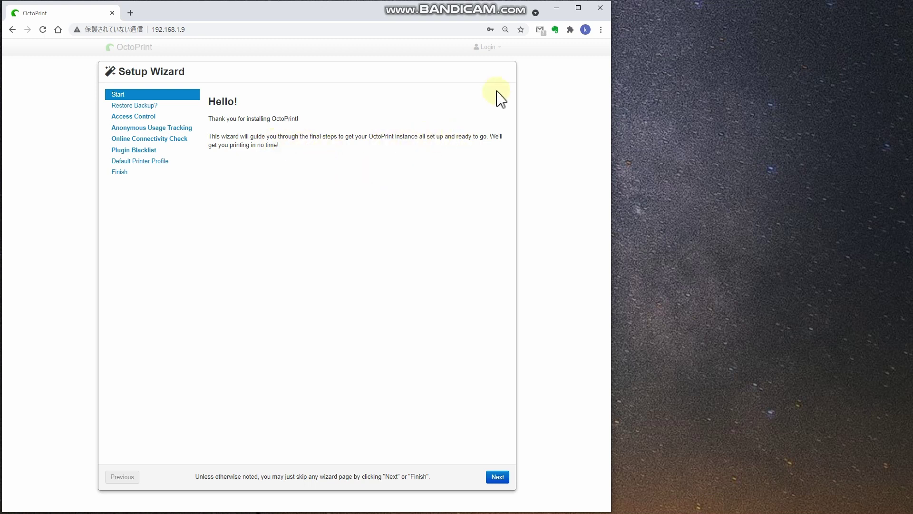
right_click(470, 102)
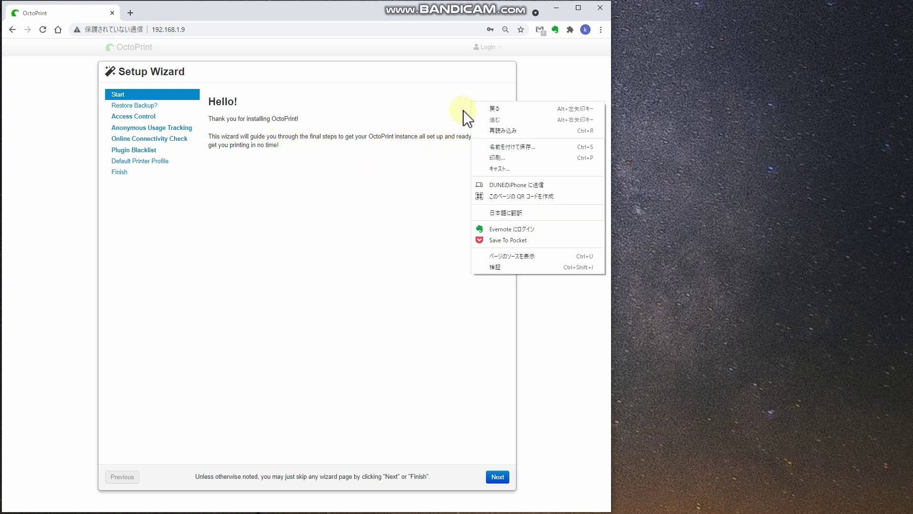
left_click(492, 213)
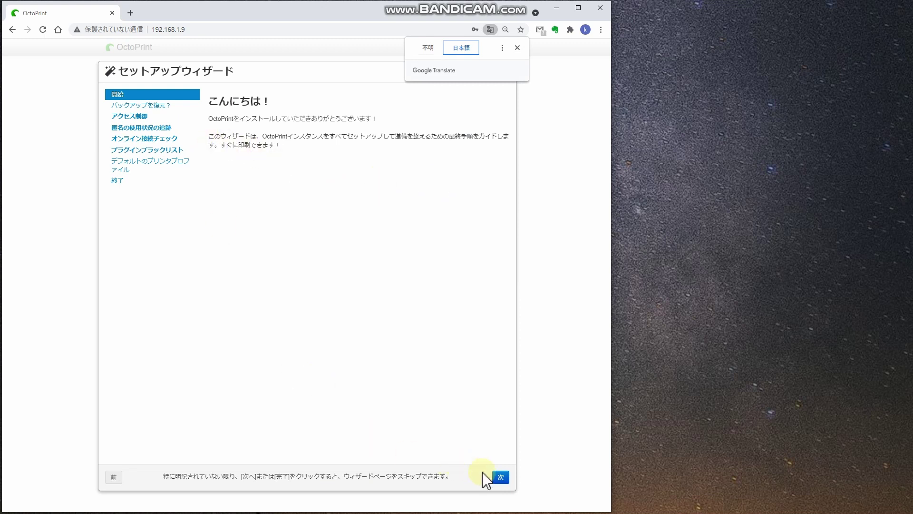
Step: Create the initial administrator account with a username and a confirmed password on the wizard's access control page
left_click(501, 478)
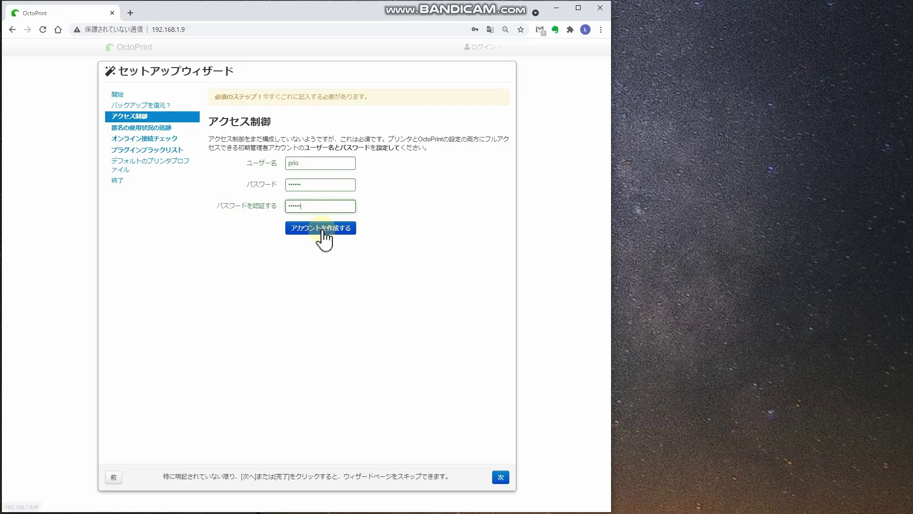
left_click(323, 229)
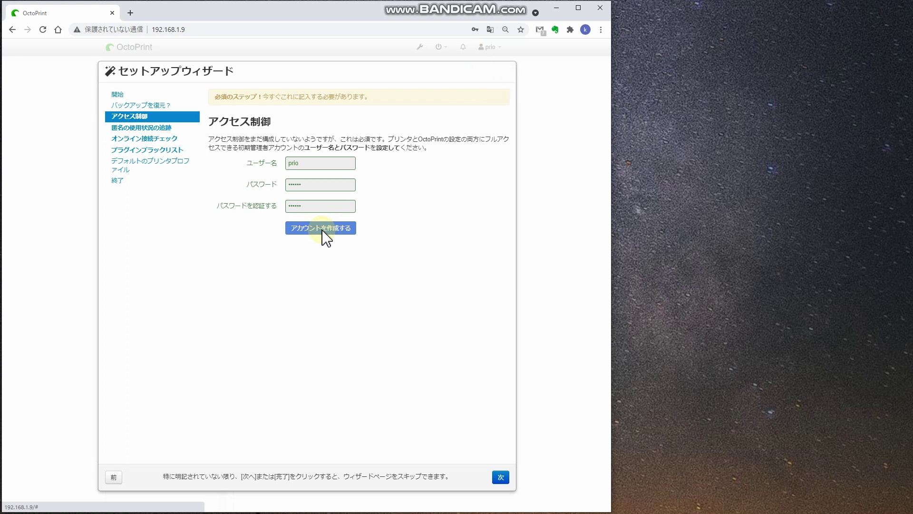
left_click(501, 477)
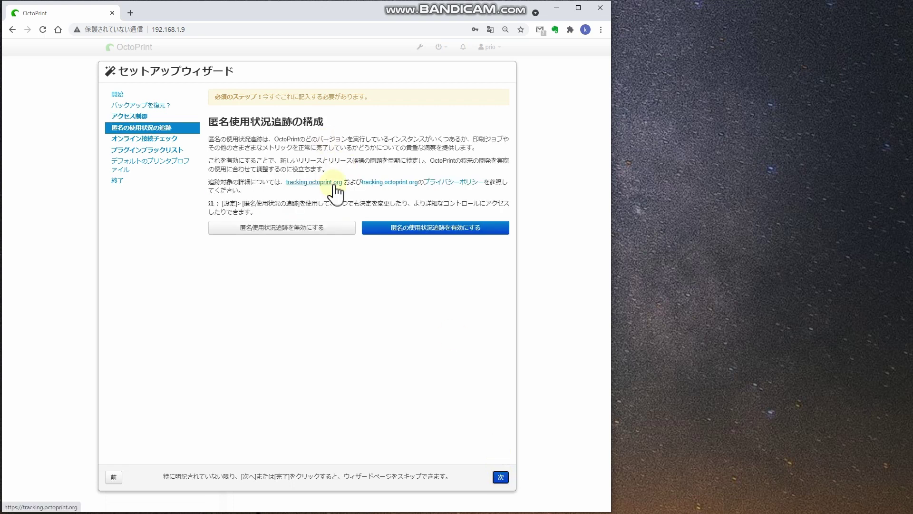
Step: Disable anonymous usage tracking and continue to the online connectivity check page
left_click(333, 229)
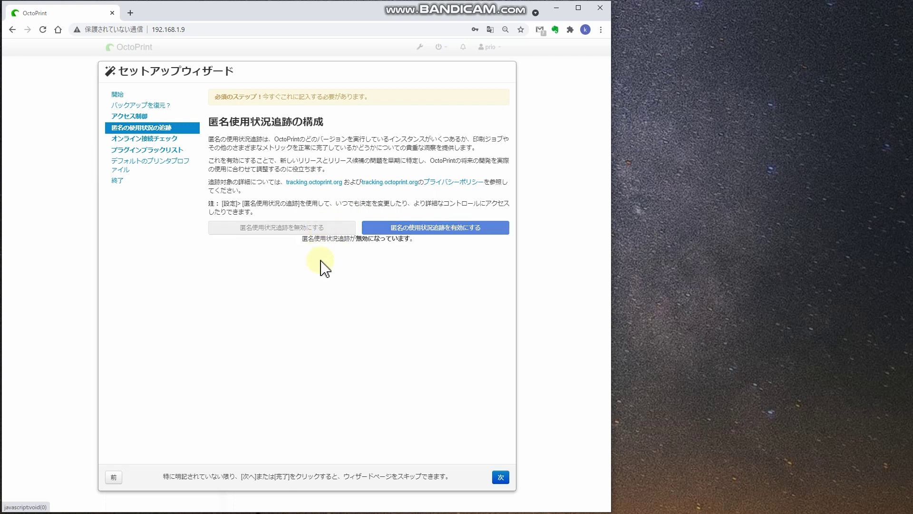
left_click(501, 477)
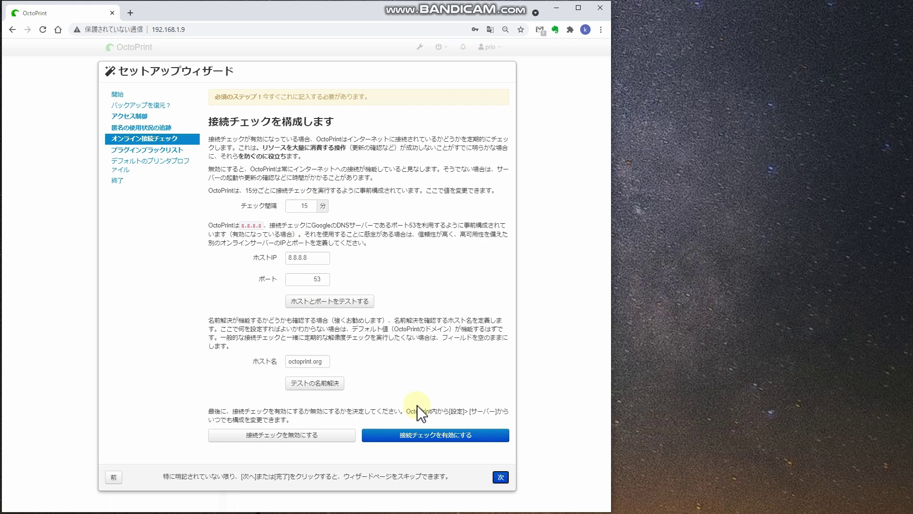
Step: Enable the connectivity check with its default settings, and enable plugin blacklist processing
left_click(460, 437)
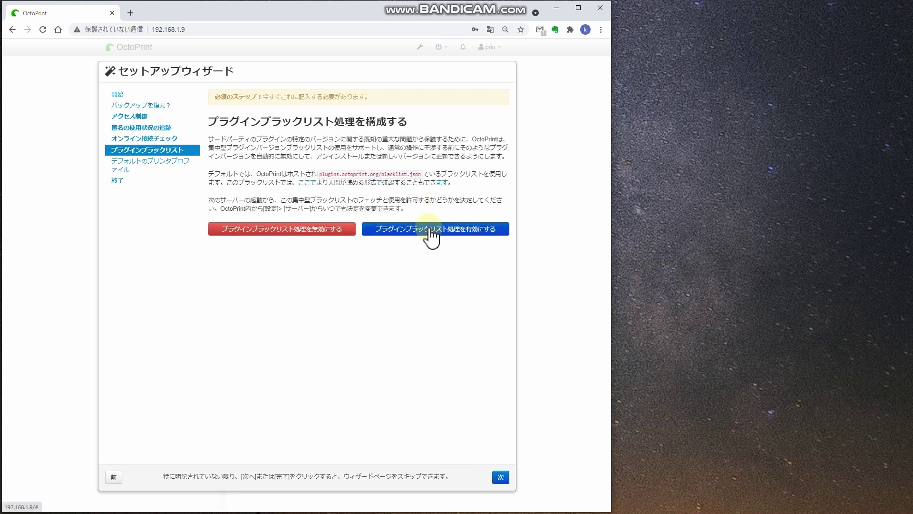
left_click(431, 229)
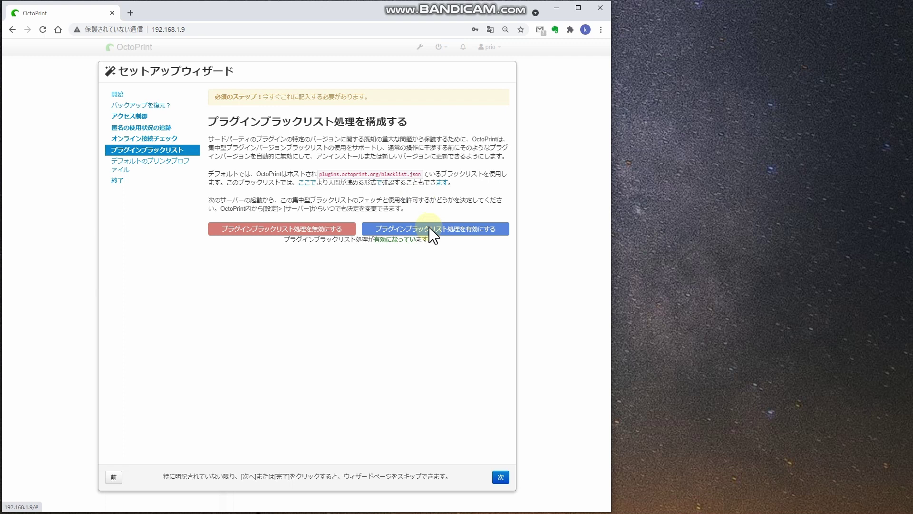
left_click(500, 478)
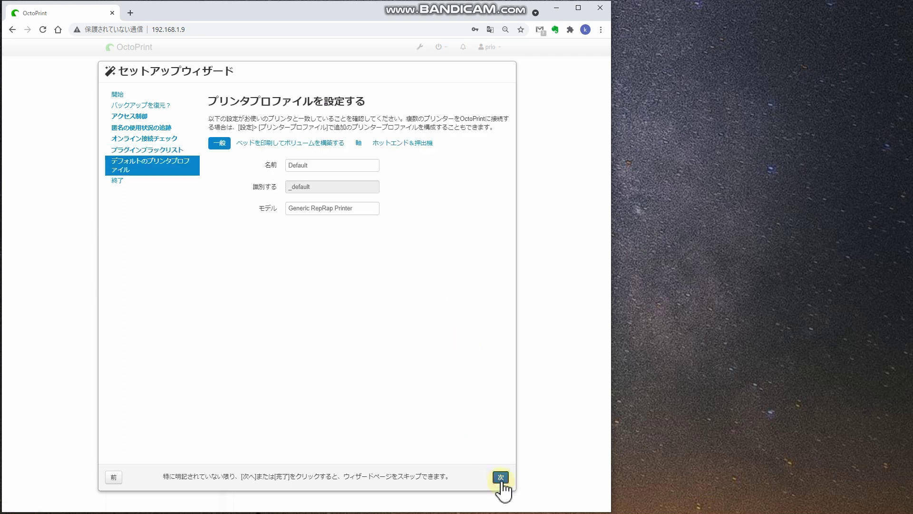
Step: Set the default printer profile's name and model to "prusa mini"
type("prusa mini")
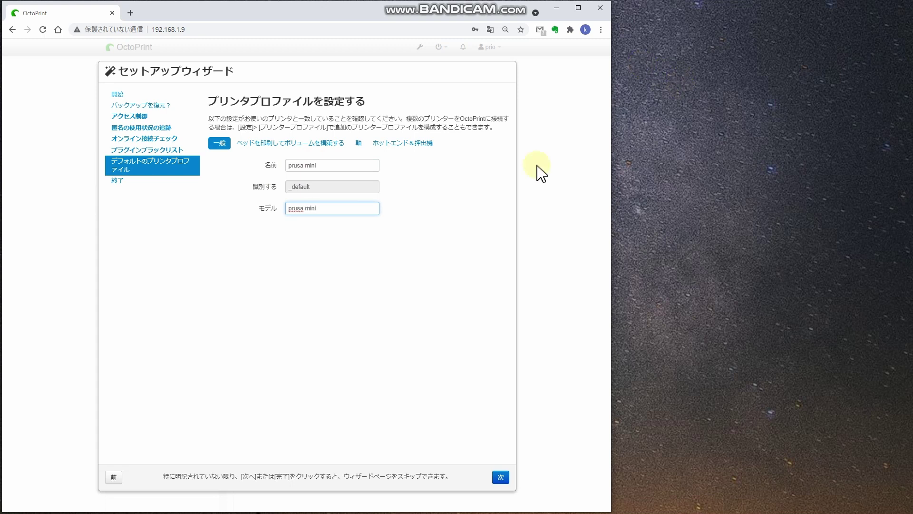
Step: Open the profile's print bed and build volume settings and look up the MINI row in the Prusa Knowledge Base table
left_click(302, 155)
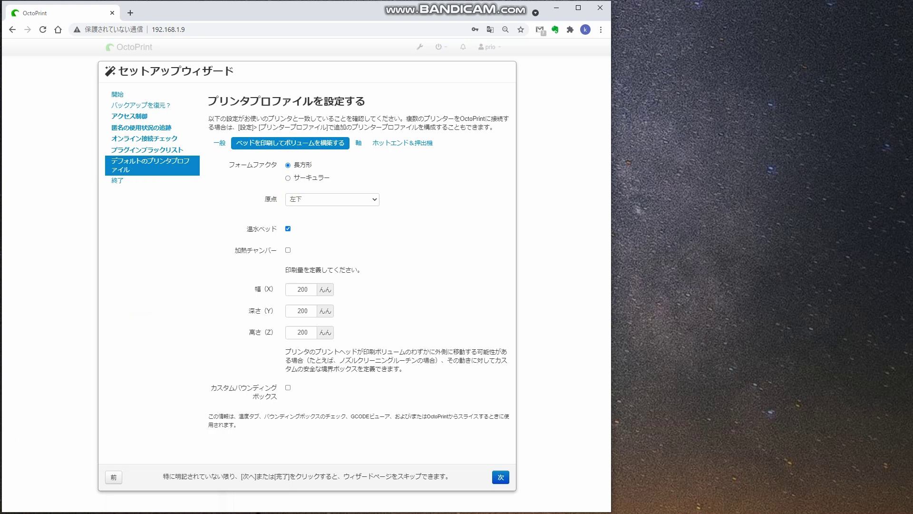
left_click_drag(611, 286, 542, 286)
left_click_drag(908, 223, 607, 172)
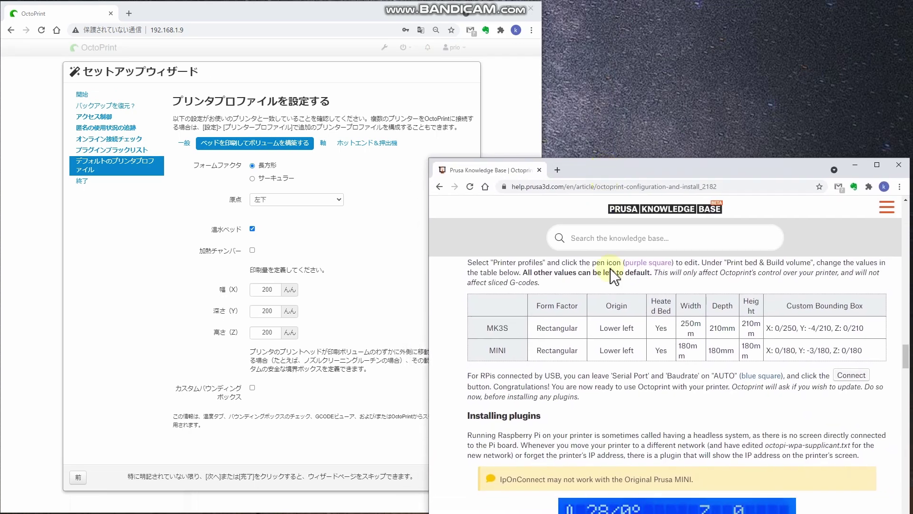
left_click_drag(490, 351, 866, 357)
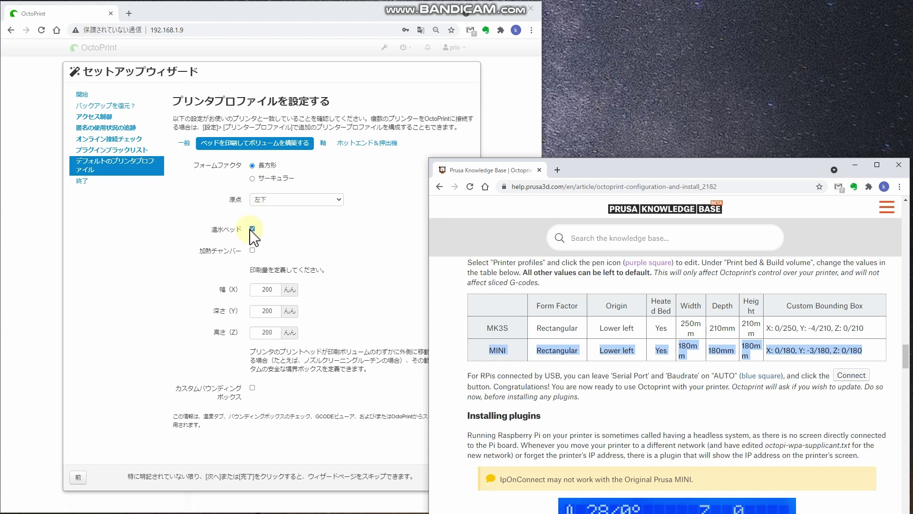
Step: Set the build volume's width, depth and height to 180 mm each
double_click(261, 289)
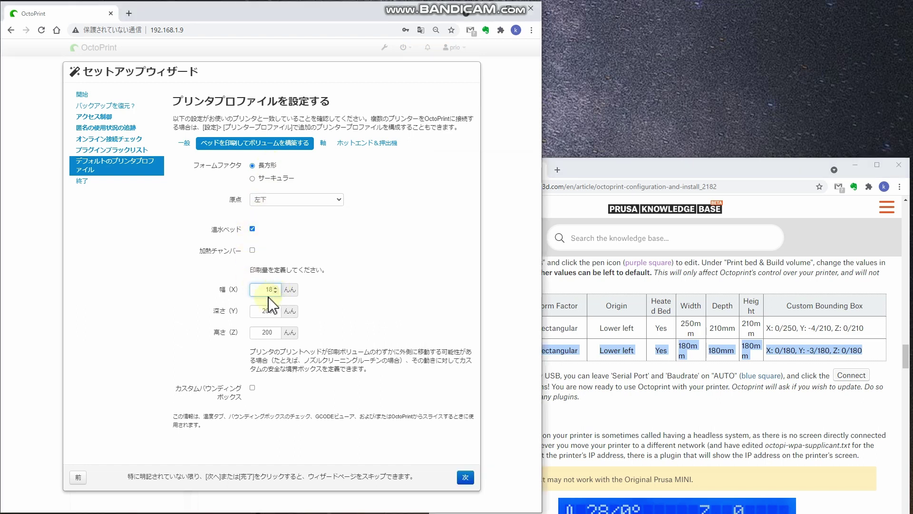
key("Tab")
key("Tab")
type("180")
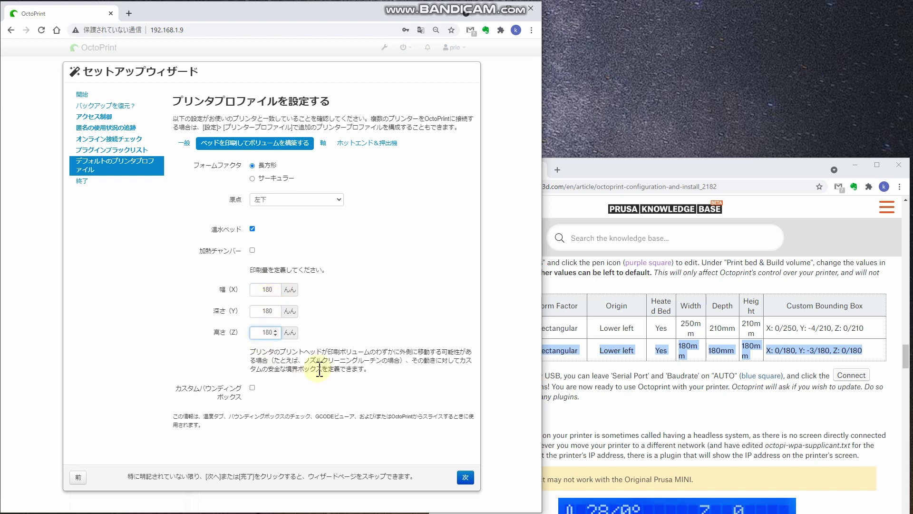
Step: Enable the custom bounding box and set its Y minimum to -3 and its X, Y and Z maximums to 180
left_click(252, 388)
scroll(290, 370, "down", 1)
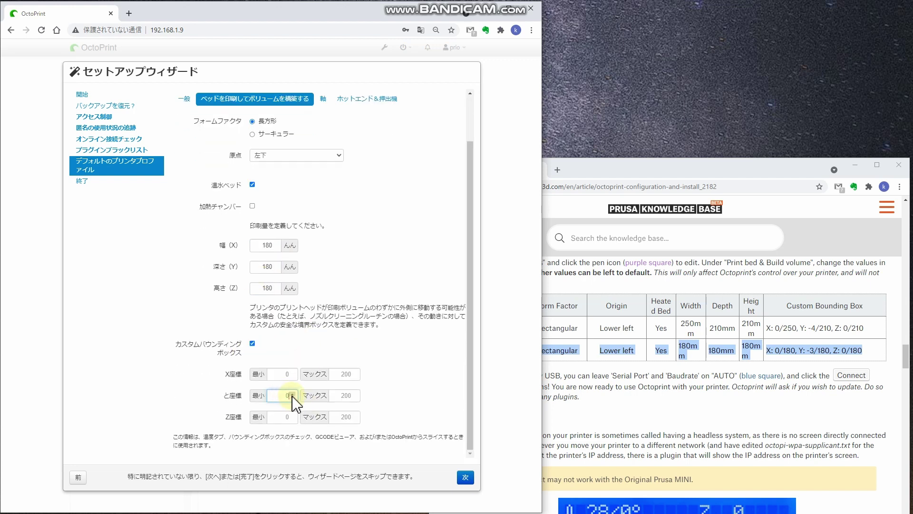
left_click(275, 395)
type("-3")
left_click(338, 374)
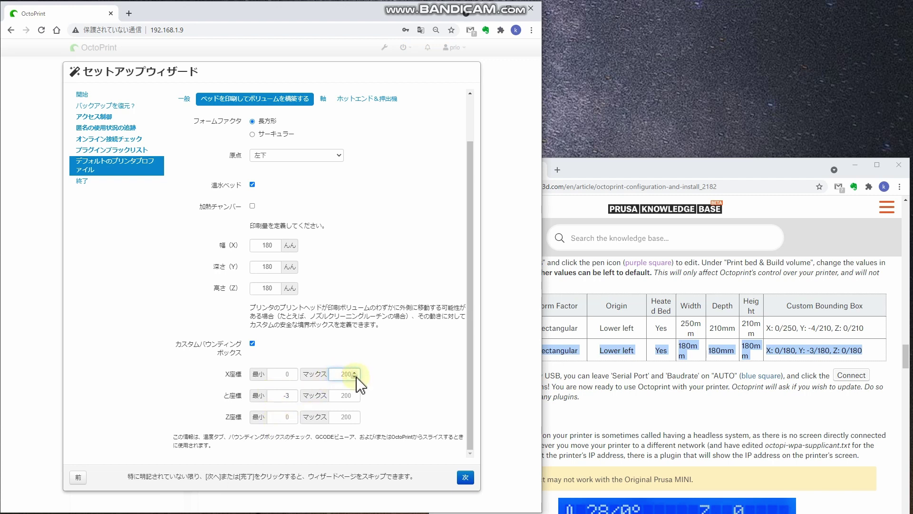
key("Tab")
type("180")
key("Tab")
type("180")
double_click(281, 395)
type("-3")
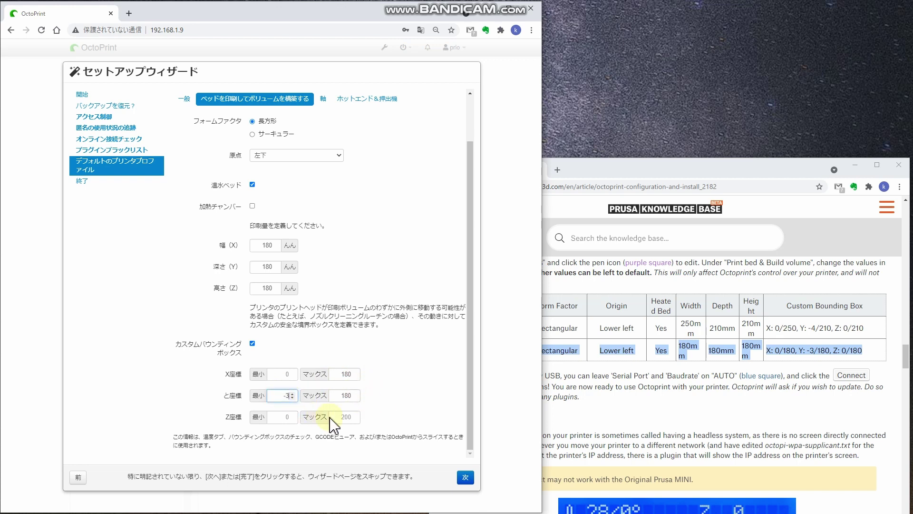
double_click(344, 417)
type("180")
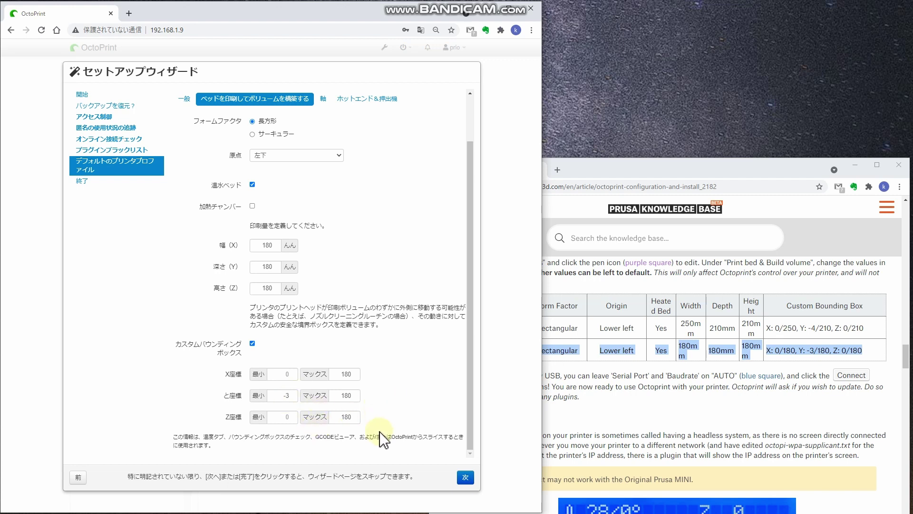
Step: Finish the setup wizard and close the Prusa Knowledge Base browser window
left_click(462, 477)
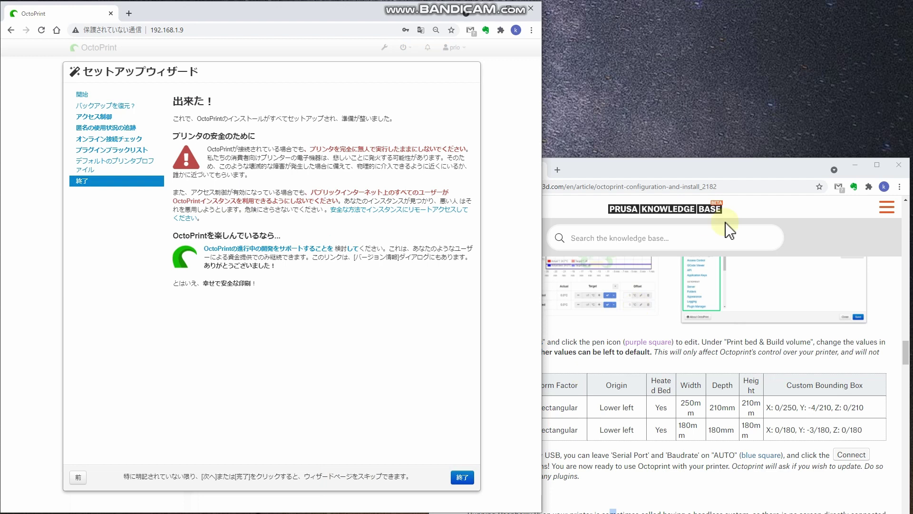
left_click(571, 258)
left_click(464, 475)
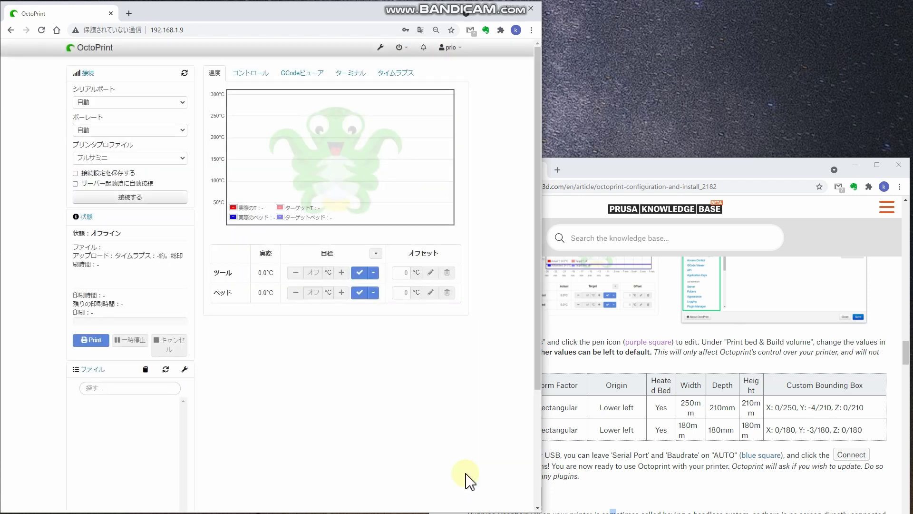
left_click(899, 164)
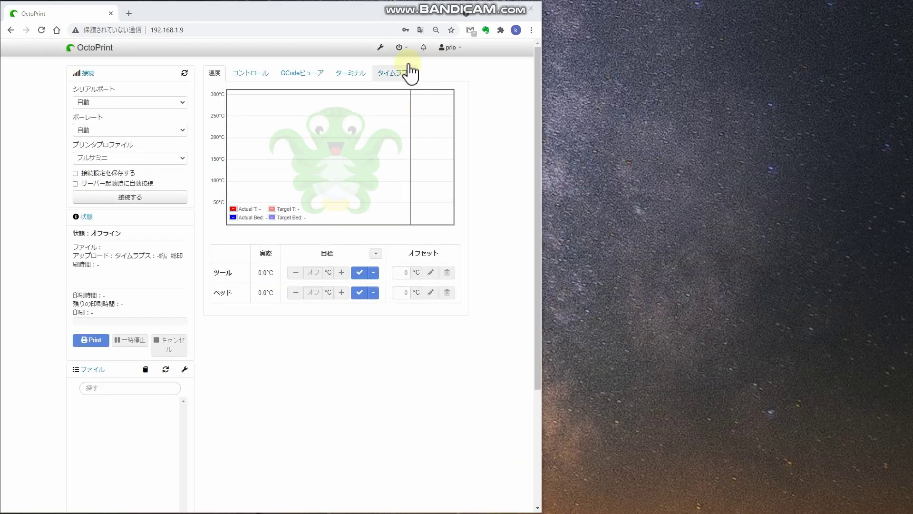
Step: Restart the OctoPrint server, confirm the restart, and reload the web interface
left_click(404, 49)
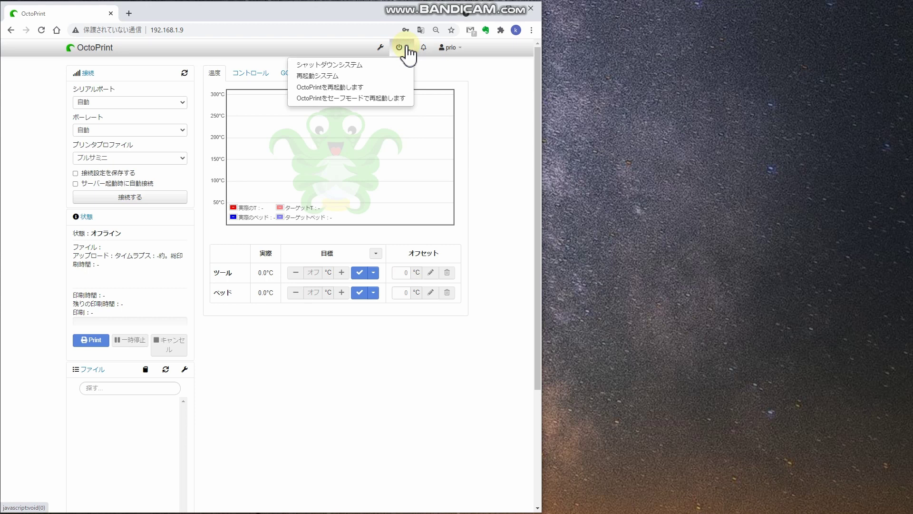
left_click(381, 88)
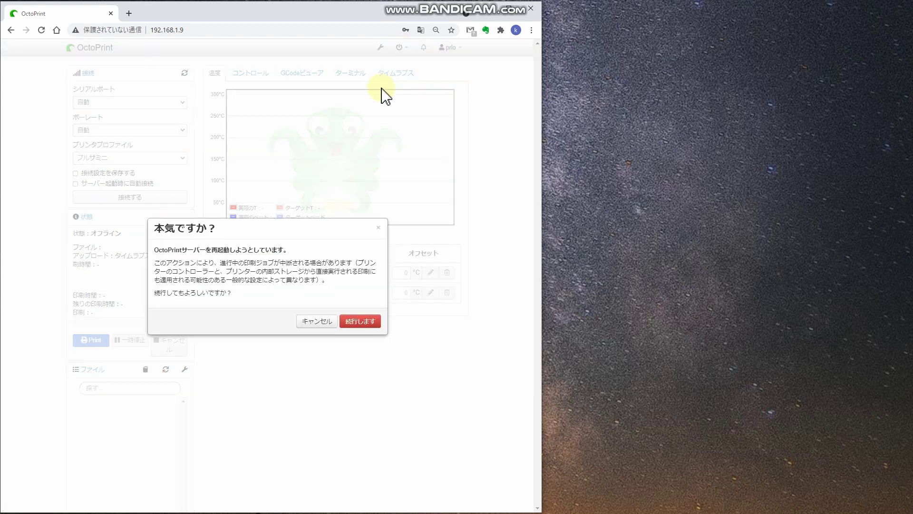
left_click(363, 321)
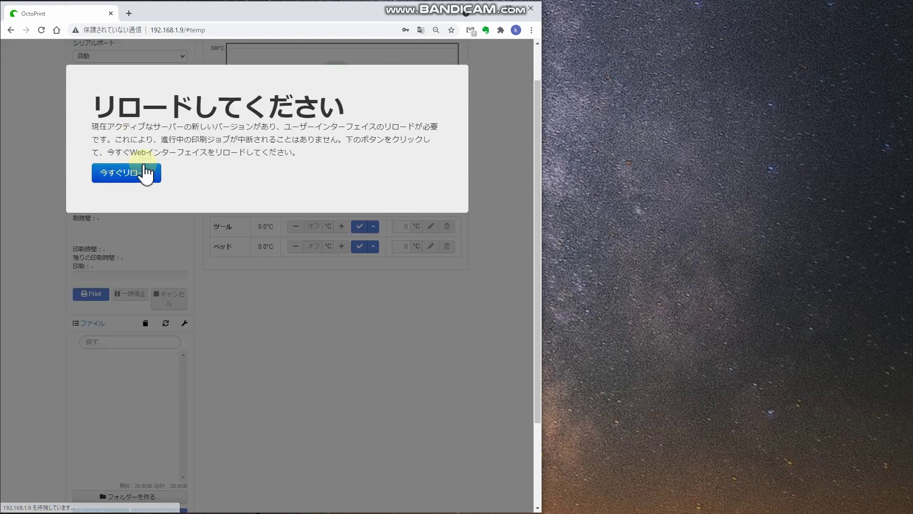
left_click(143, 176)
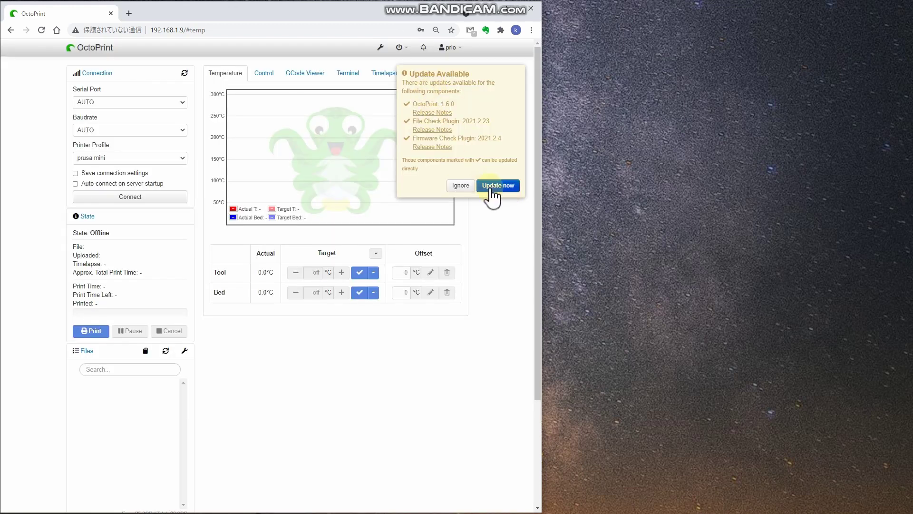
Step: Update OctoPrint to 1.6.0, File Check Plugin to 2021.2.23 and Firmware Check Plugin to 2021.2.4, and reload the interface
left_click(495, 187)
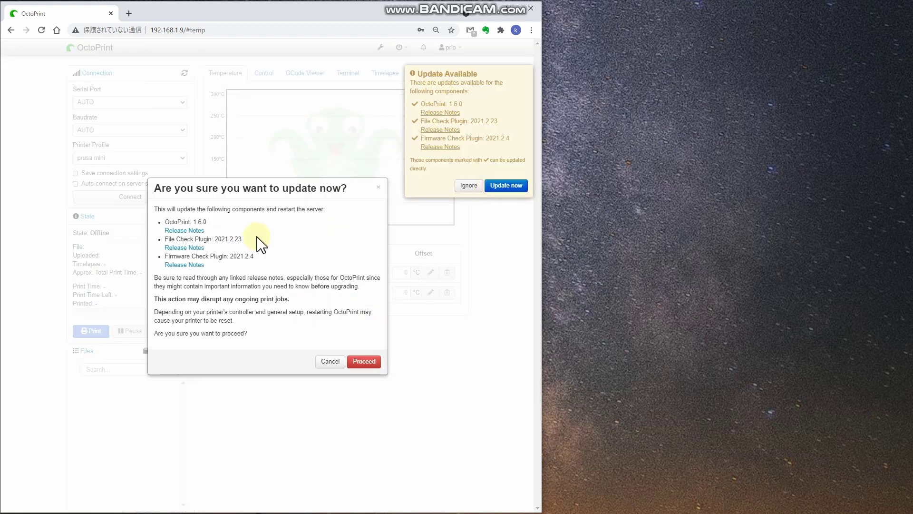
left_click(365, 362)
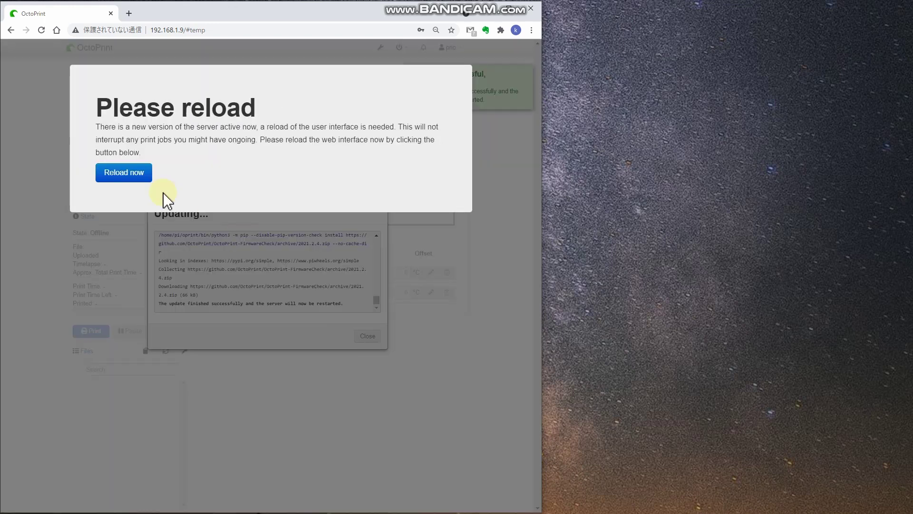
left_click(143, 177)
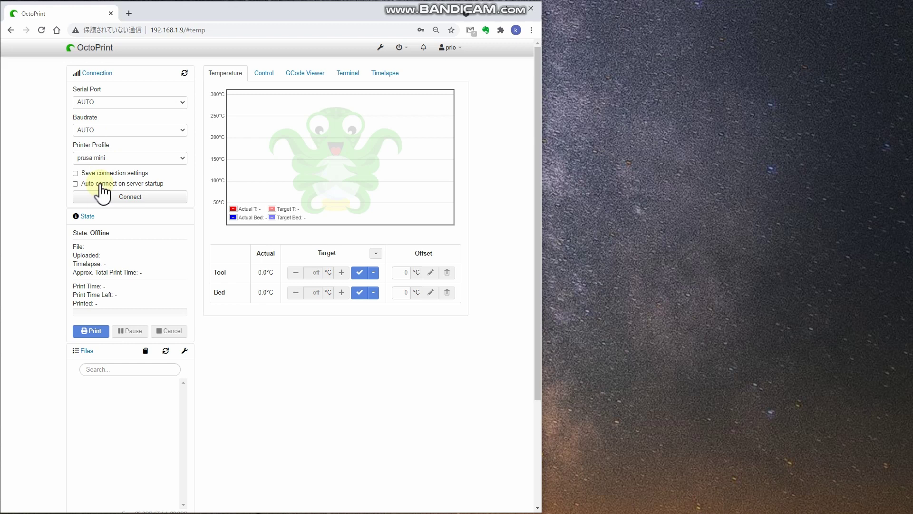
Step: Connect to the printer with auto-connect on server startup enabled, and check the camera feed among the printer controls
left_click(76, 184)
left_click(128, 199)
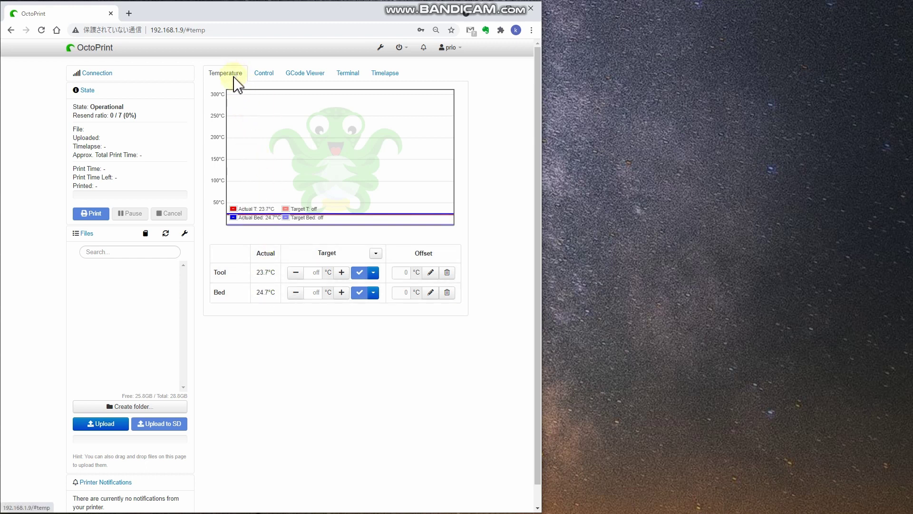
left_click(265, 76)
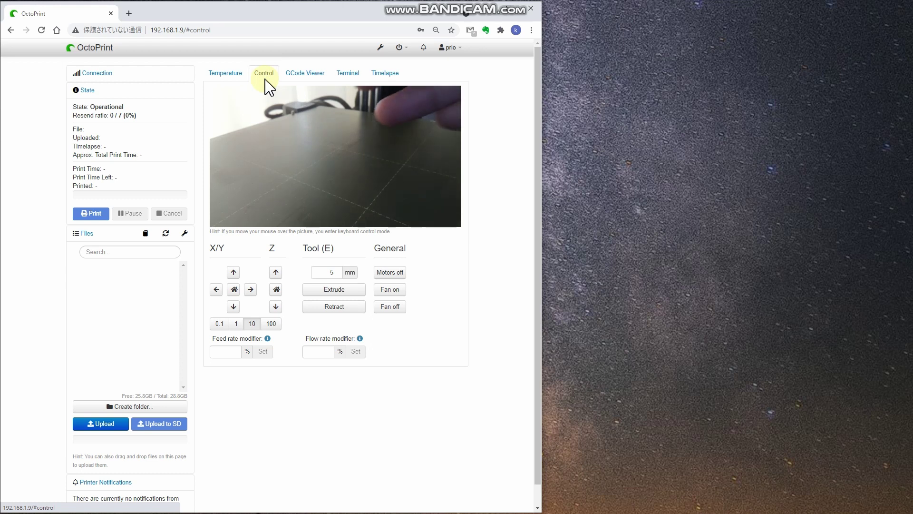
key("alt+Left")
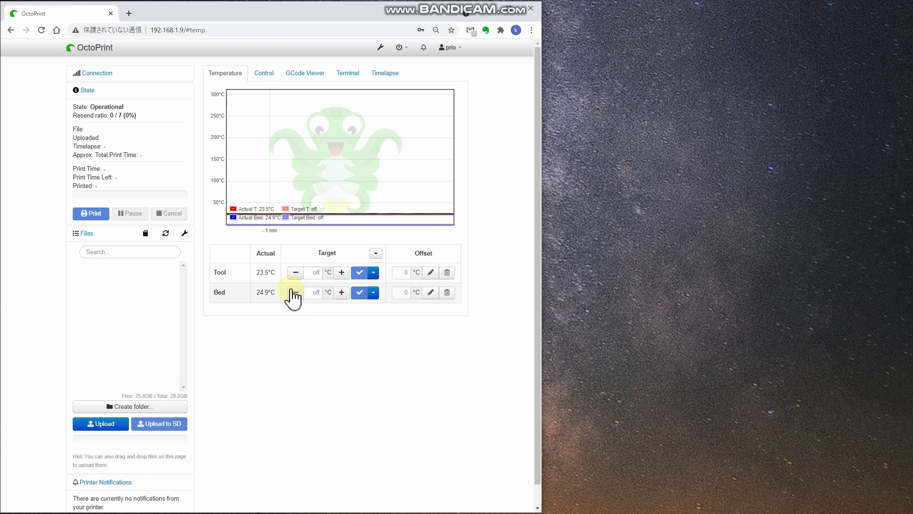
Step: Test the tool heater with a target of 50 °C and turn it off again
left_click(314, 272)
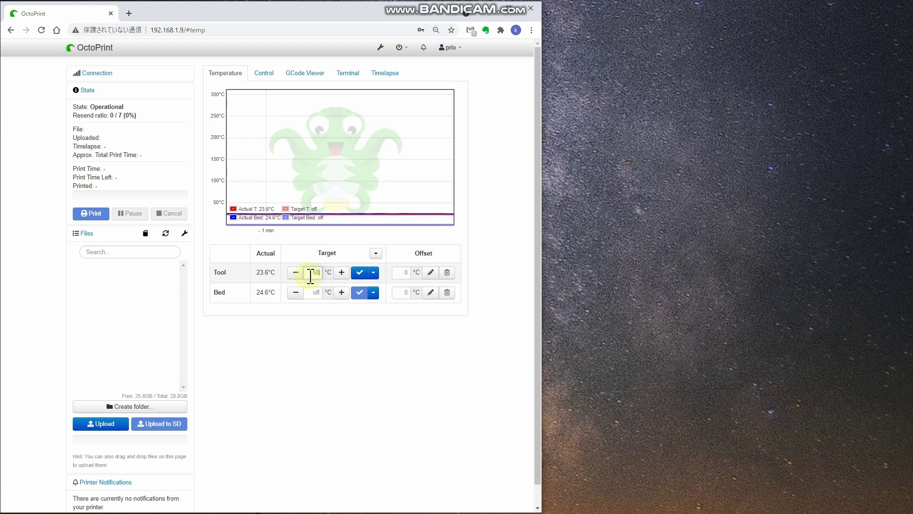
left_click(359, 277)
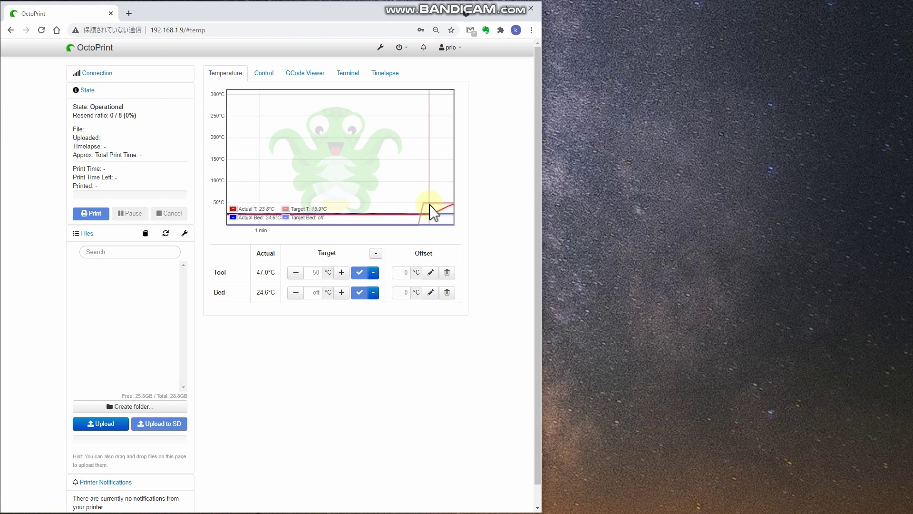
left_click(374, 272)
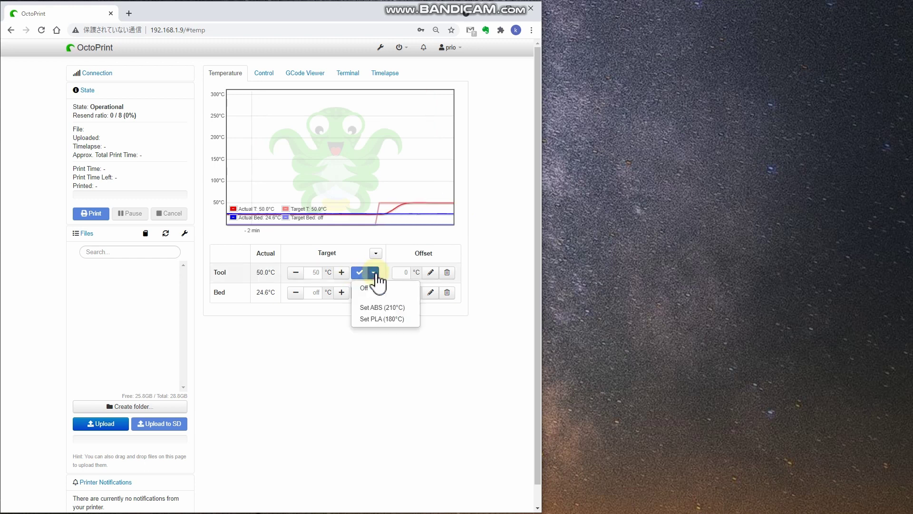
left_click(376, 288)
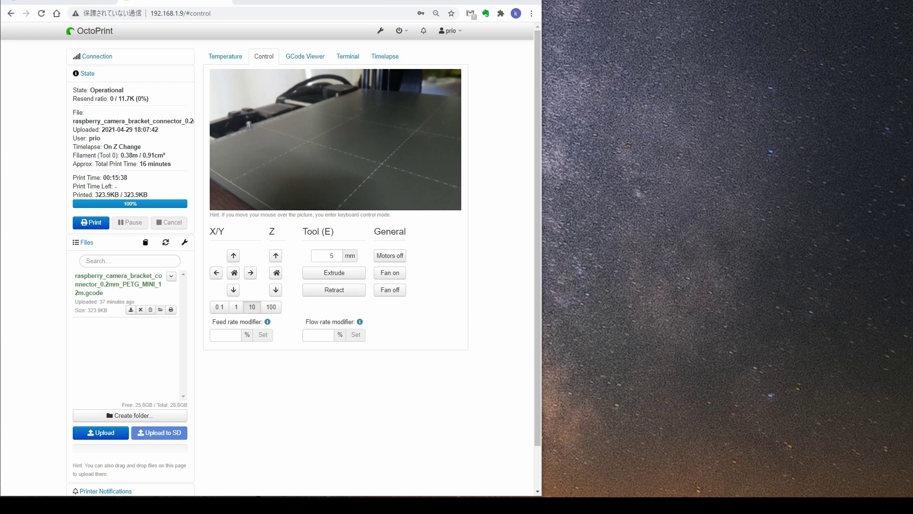
Step: Jog the printer along the Y axis in both directions in steps of 10 to test the movement direction
left_click(235, 257)
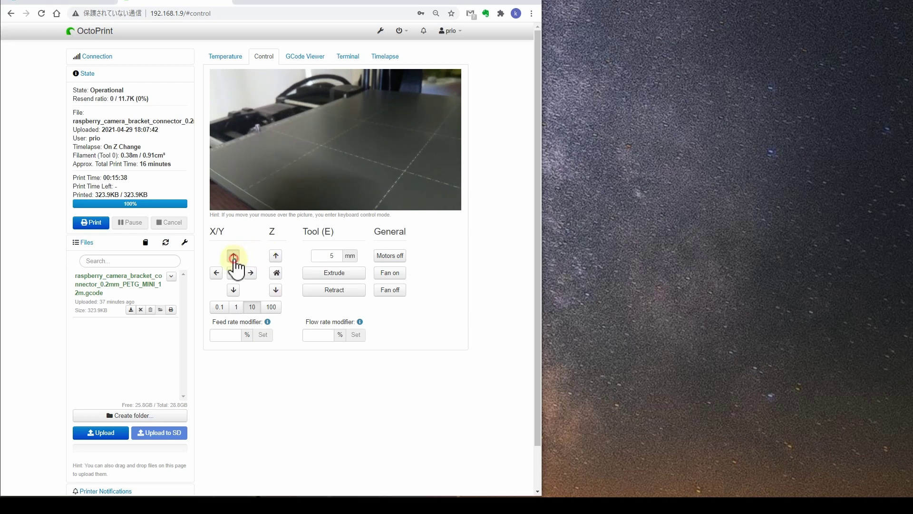
left_click(233, 290)
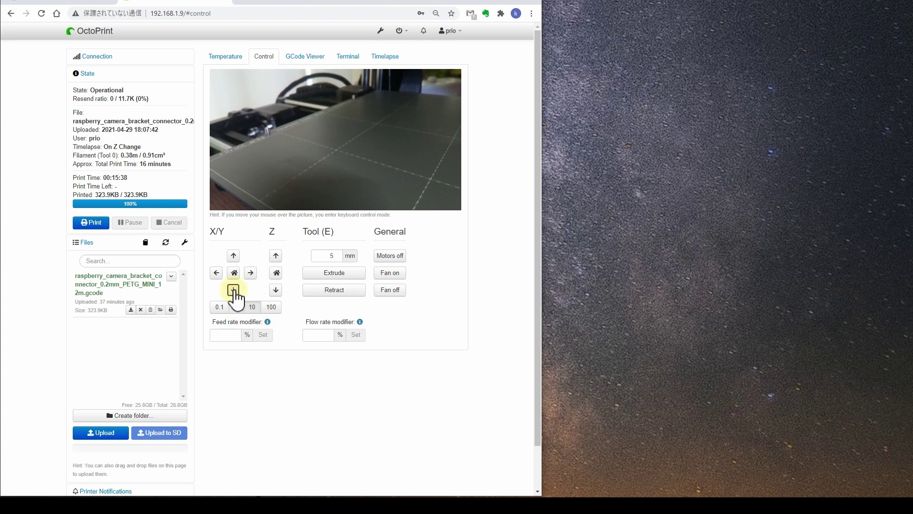
left_click(233, 290)
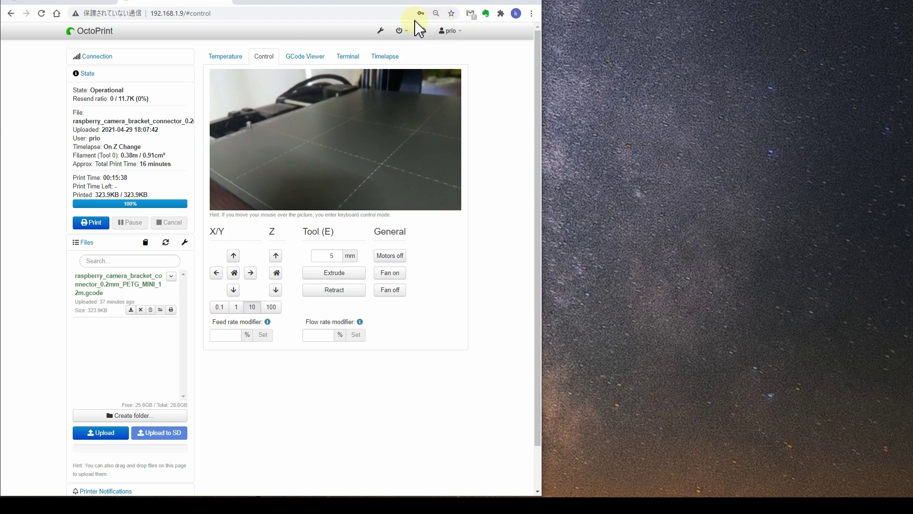
Step: Invert the Y-axis control in the prusa mini printer profile, and jog the Y axis to test the direction
left_click(382, 34)
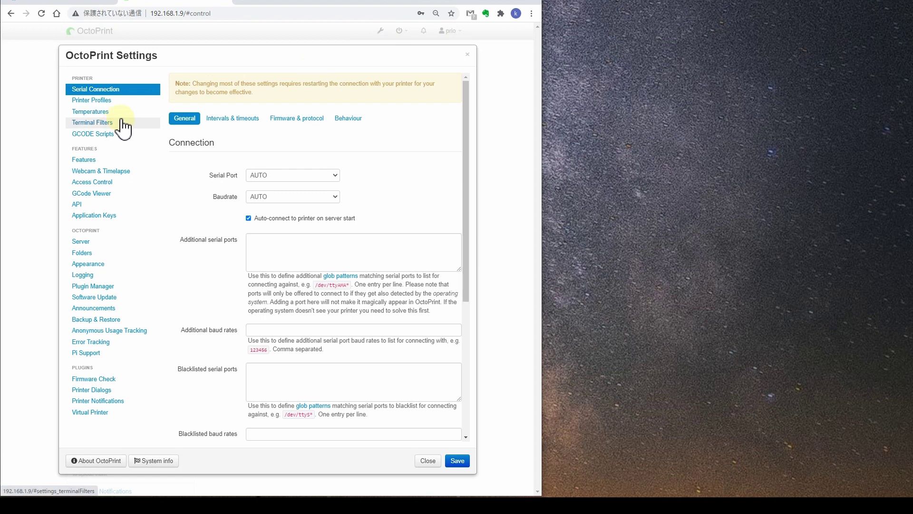
left_click(116, 102)
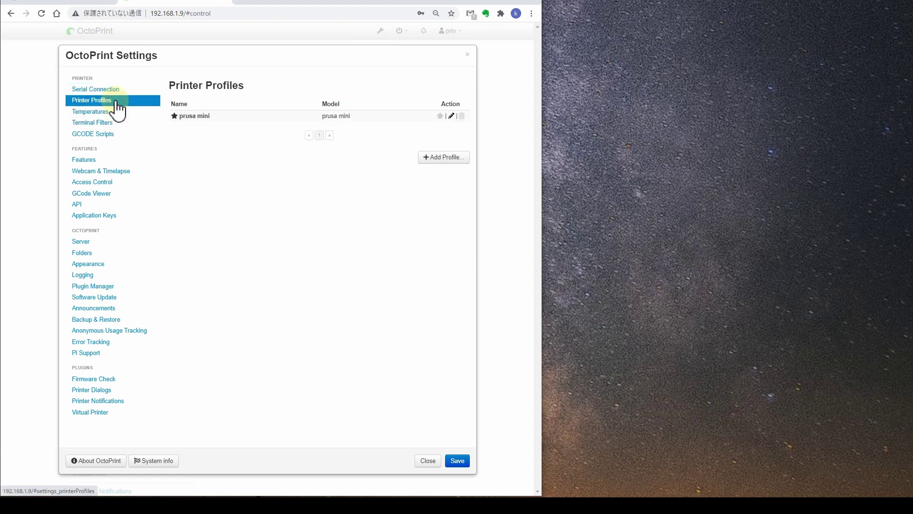
left_click(452, 117)
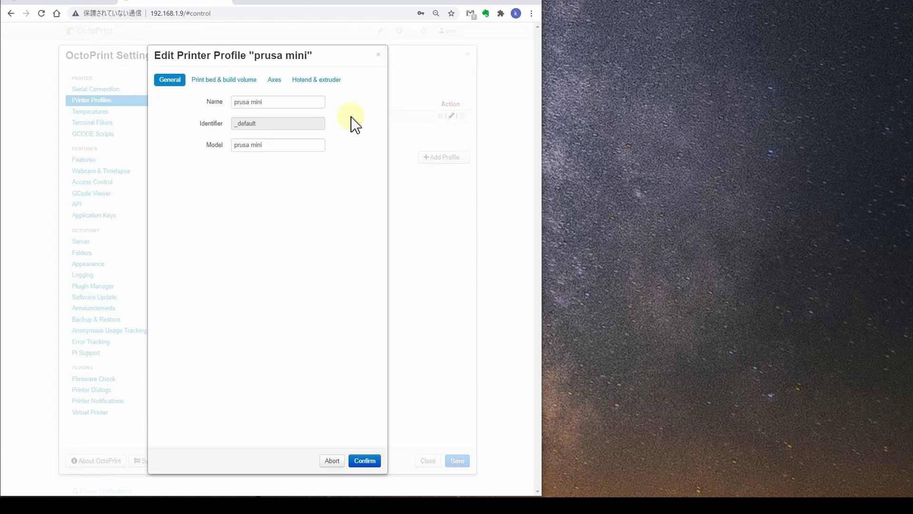
left_click(272, 82)
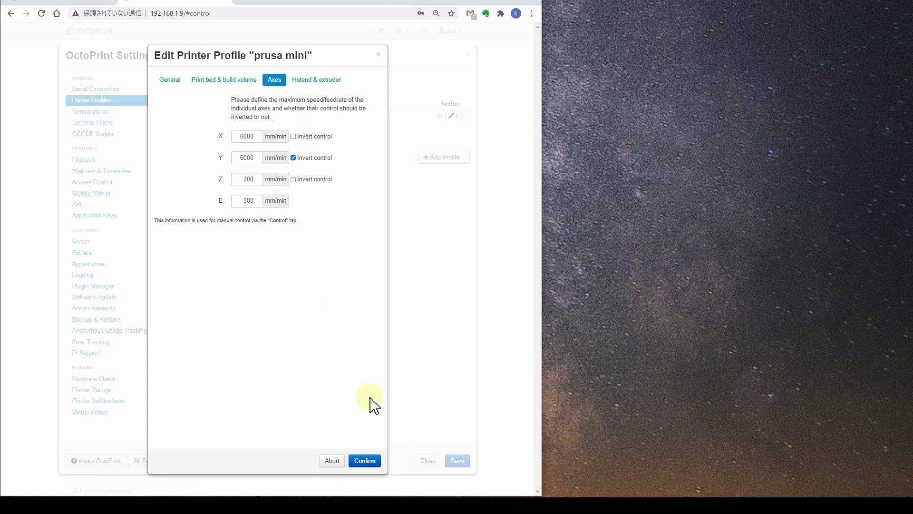
left_click(362, 460)
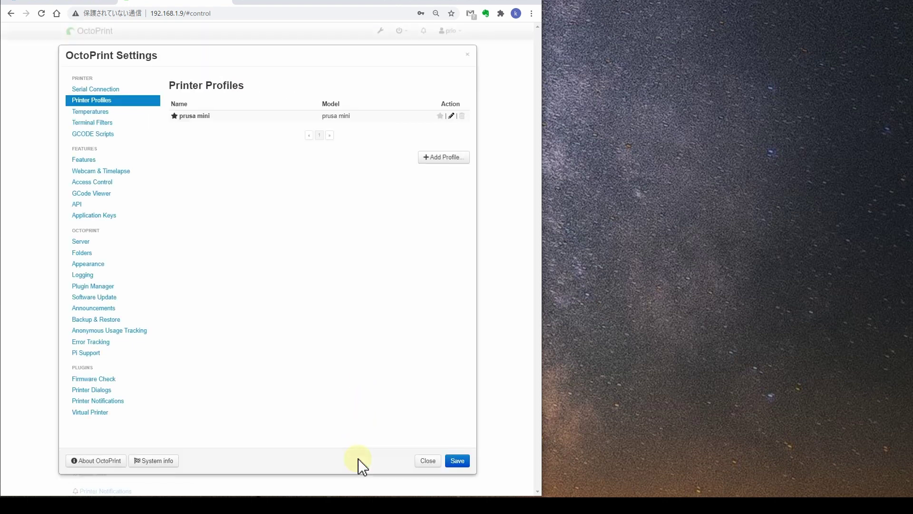
left_click(232, 256)
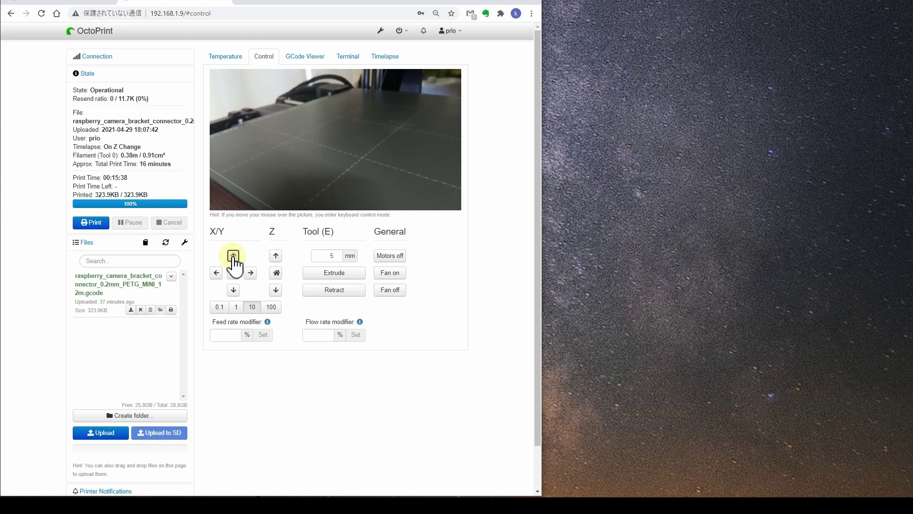
Step: Jog the Y axis in both directions in steps of 10 to recheck the inverted movement
left_click(232, 256)
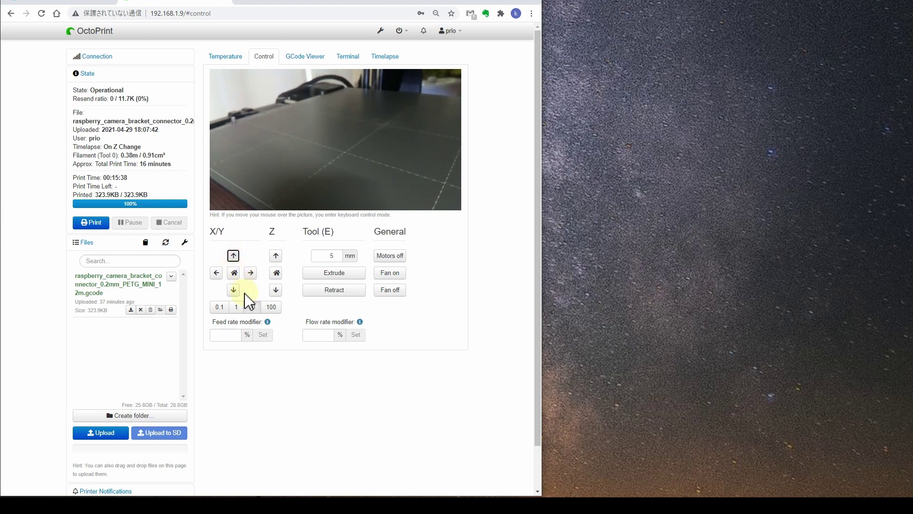
left_click(233, 290)
left_click(234, 290)
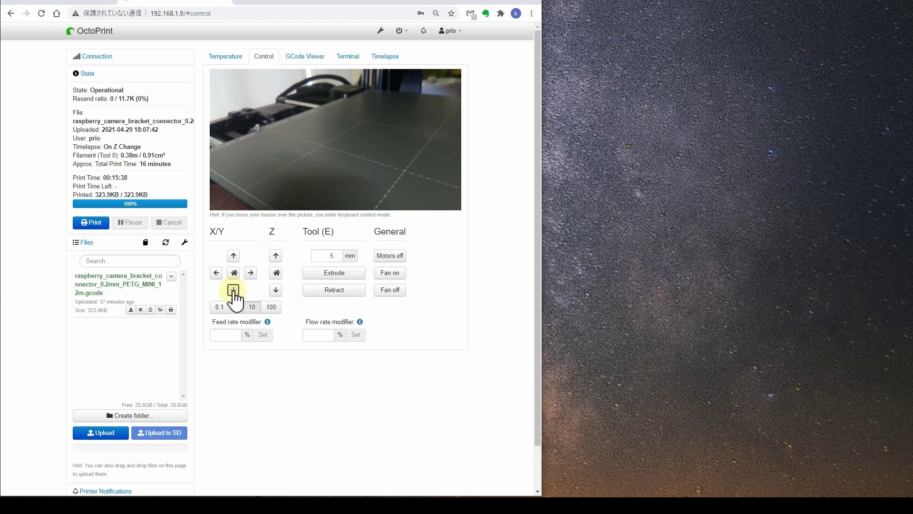
Step: Expand the keyboard controls reference over the camera picture, read the axis, homing and step-size keys, and collapse it
mouse_move(249, 184)
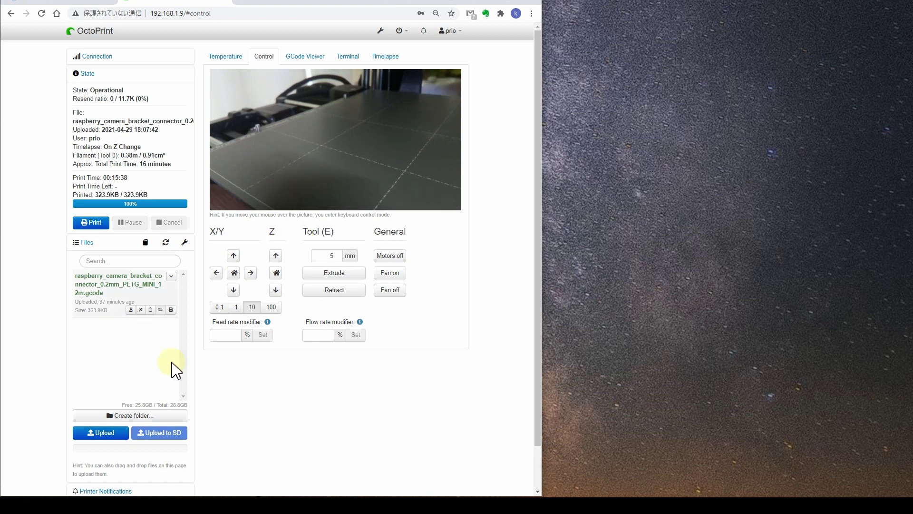
mouse_move(273, 139)
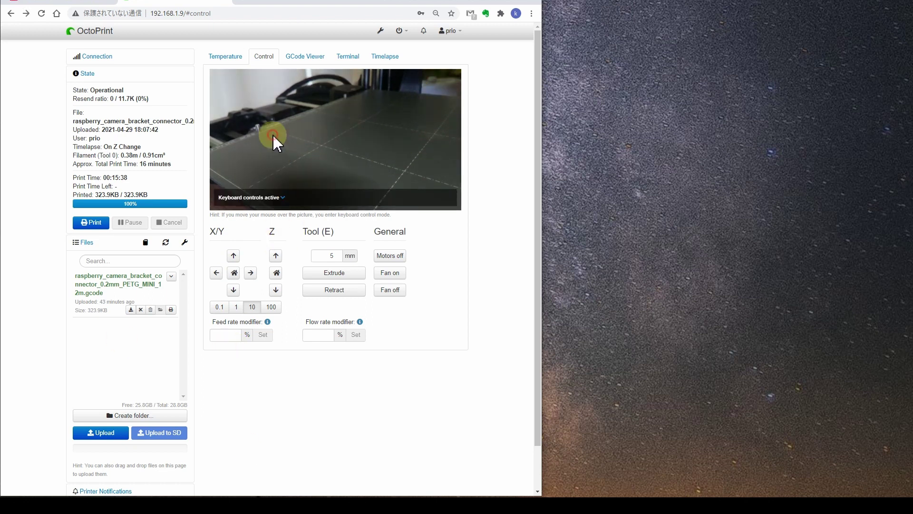
left_click(283, 197)
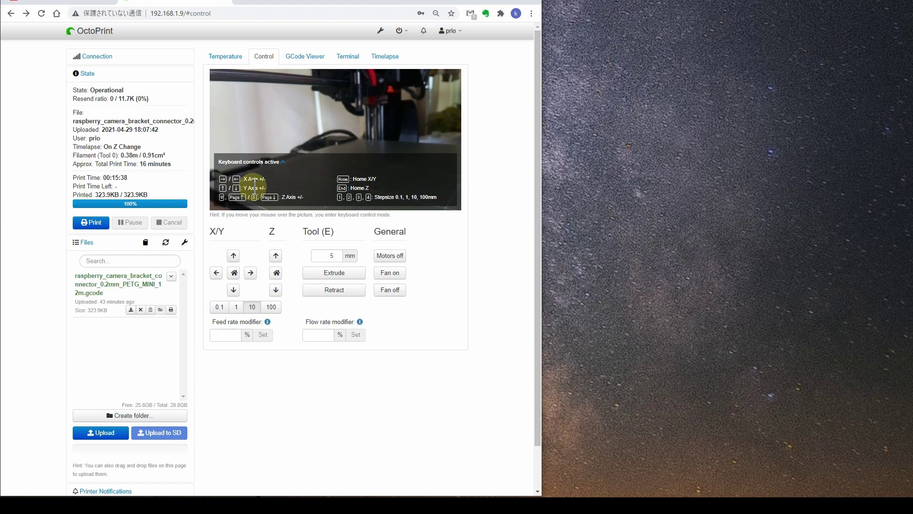
left_click(283, 145)
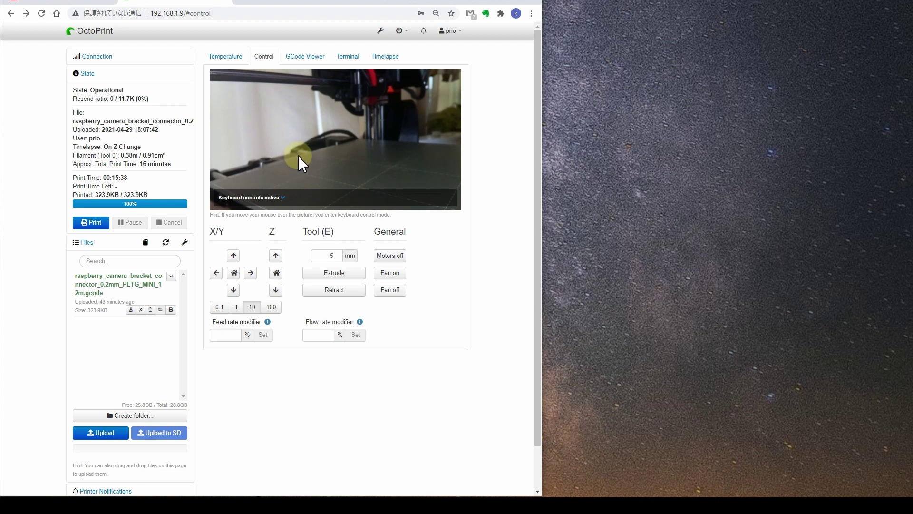
Step: Jog the X and Y axes using keyboard control mode, and switch the jog step size to 1 and back to 10
key("Left")
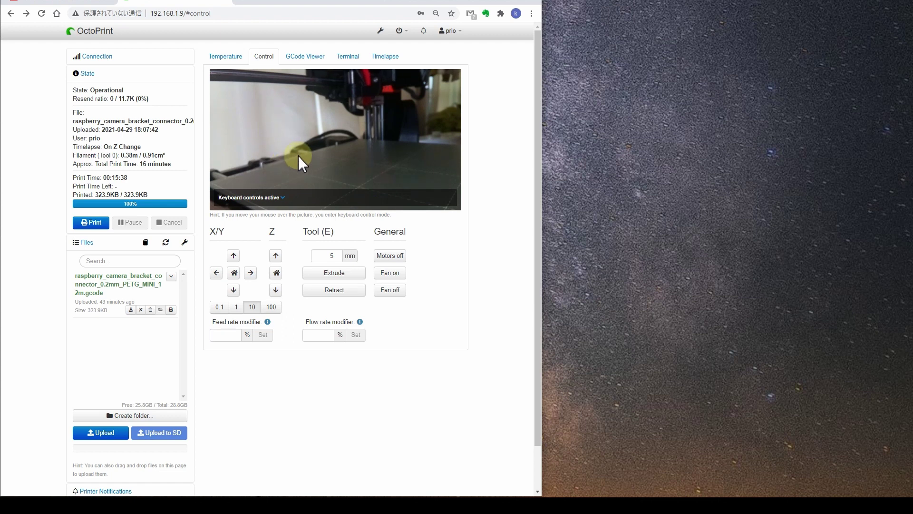
key("Down")
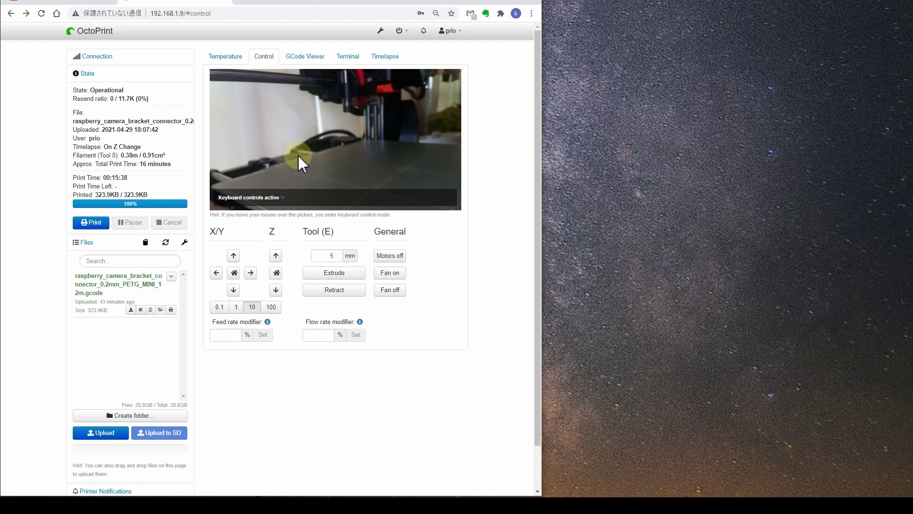
left_click(235, 307)
left_click(253, 307)
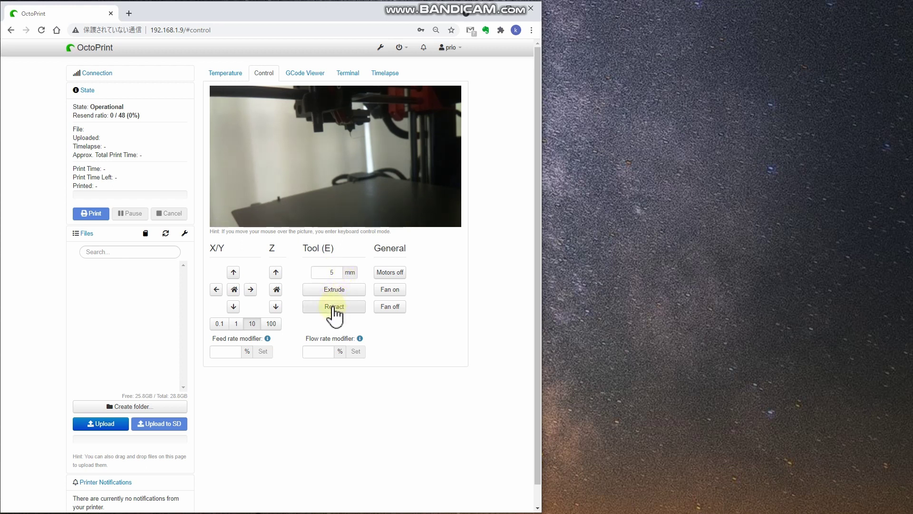
Step: Turn off the printer motors, and test the fan by switching it on and off again
left_click(395, 278)
left_click(397, 290)
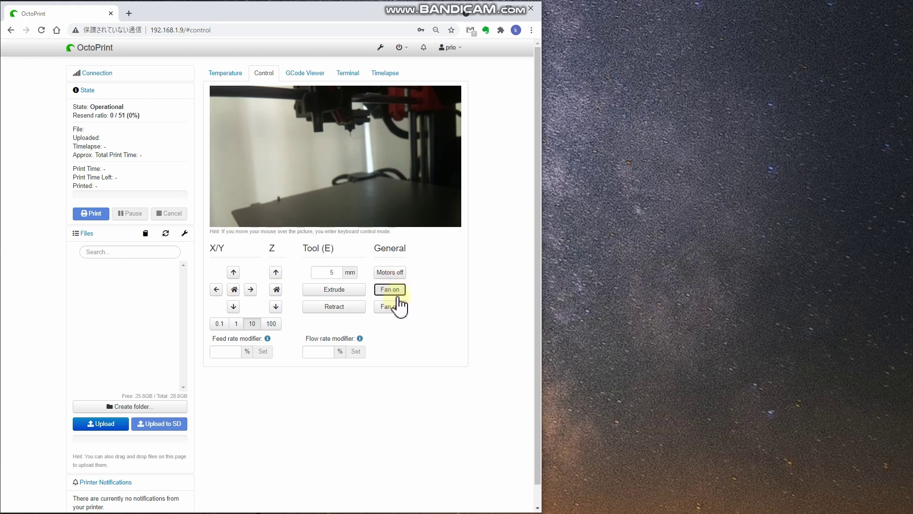
left_click(397, 308)
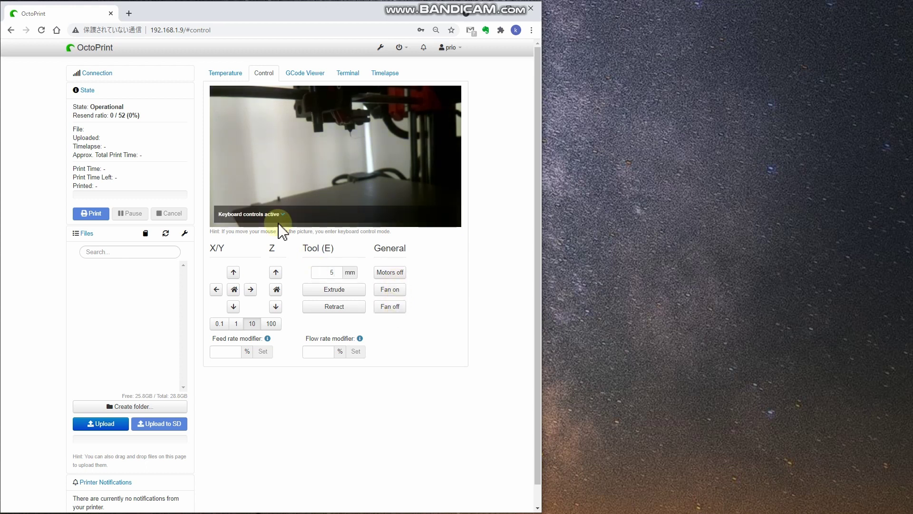
Step: Look over the GCode viewer and read back through the terminal's log of sent commands and printer responses
left_click(316, 78)
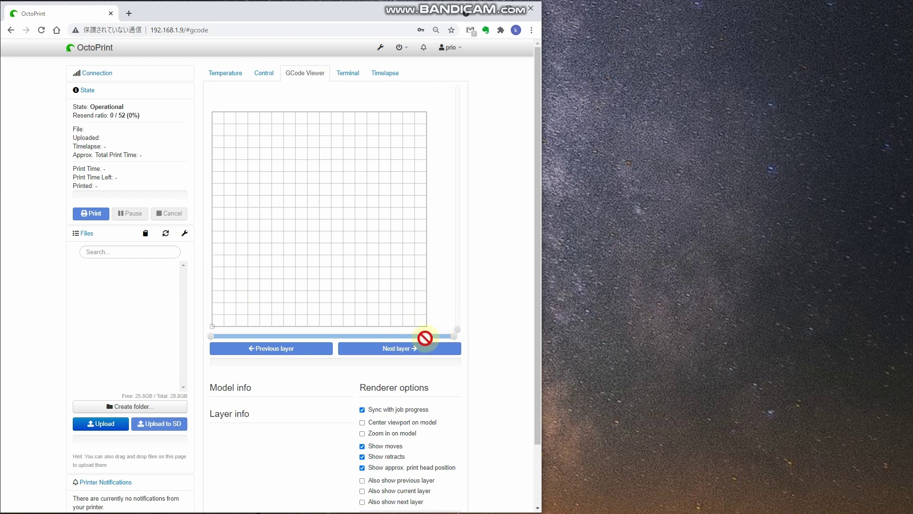
left_click(348, 75)
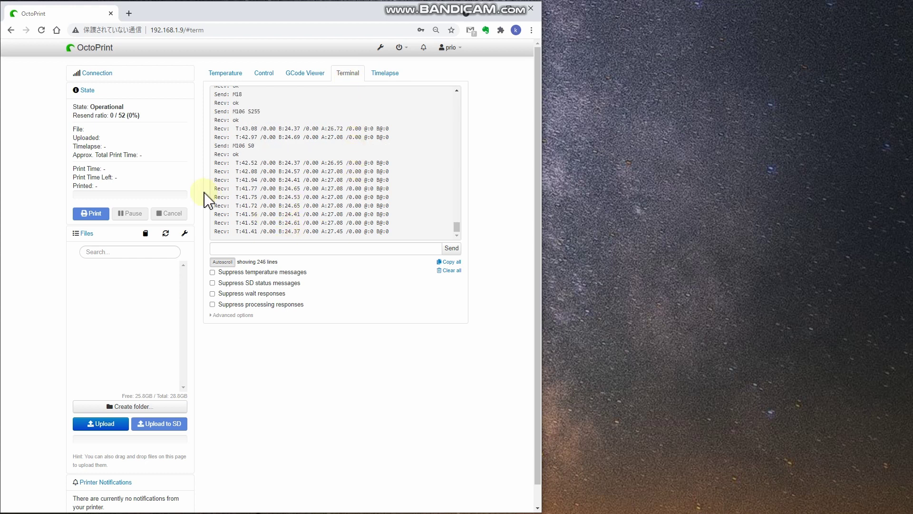
scroll(309, 176, "down", 1)
scroll(319, 176, "up", 12)
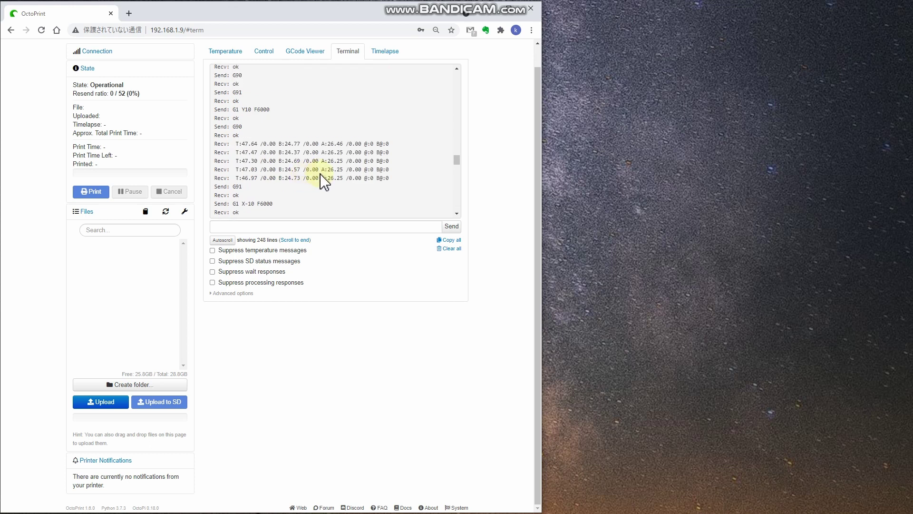
scroll(316, 175, "up", 5)
scroll(288, 147, "down", 6)
Step: Set the timelapse mode to On Z Change and save the timelapse configuration
left_click(385, 52)
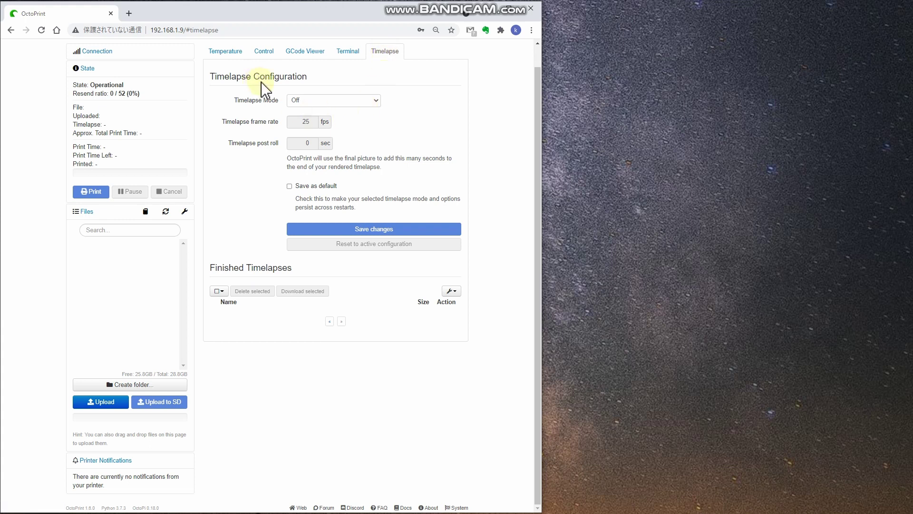
left_click(378, 103)
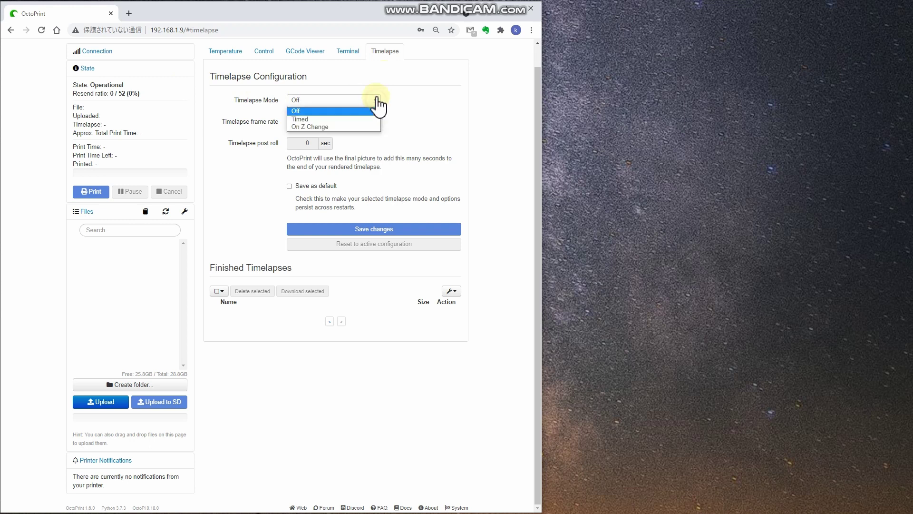
left_click(316, 127)
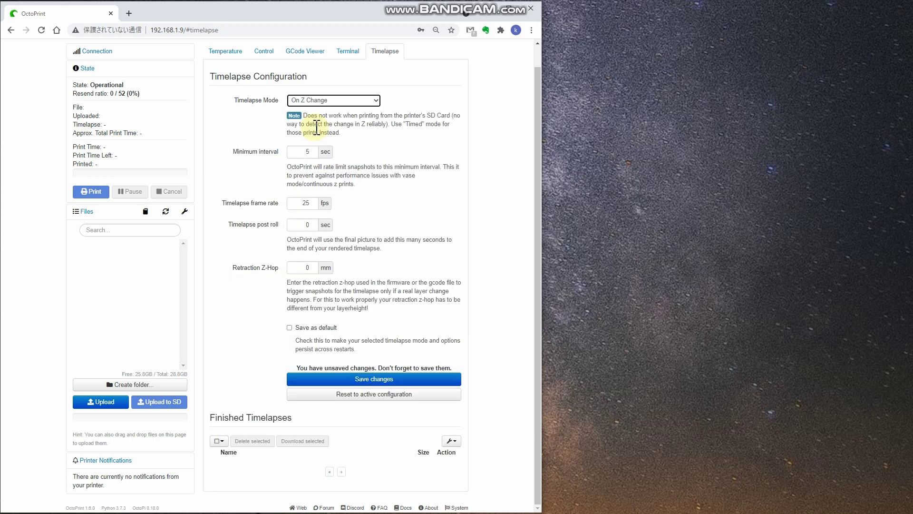
key("Return")
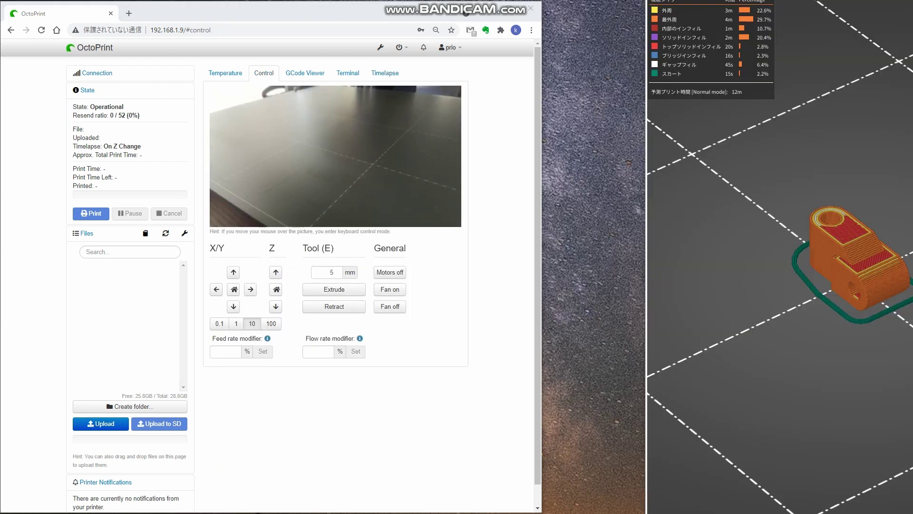
Step: Upload raspberry_camera_bracket_connector_0.2mm_PETG_MINI_12m.gcode to the file list, and load and print it
left_click_drag(0, 300, 157, 381)
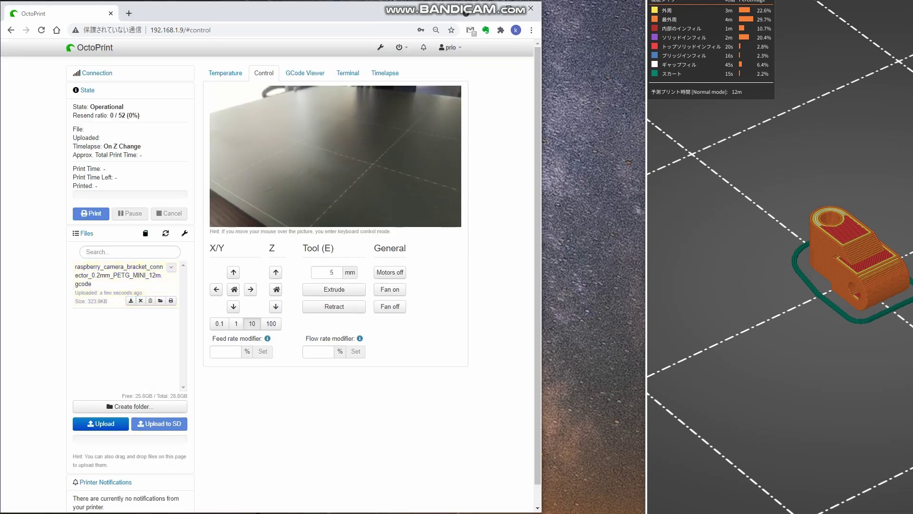
left_click(173, 301)
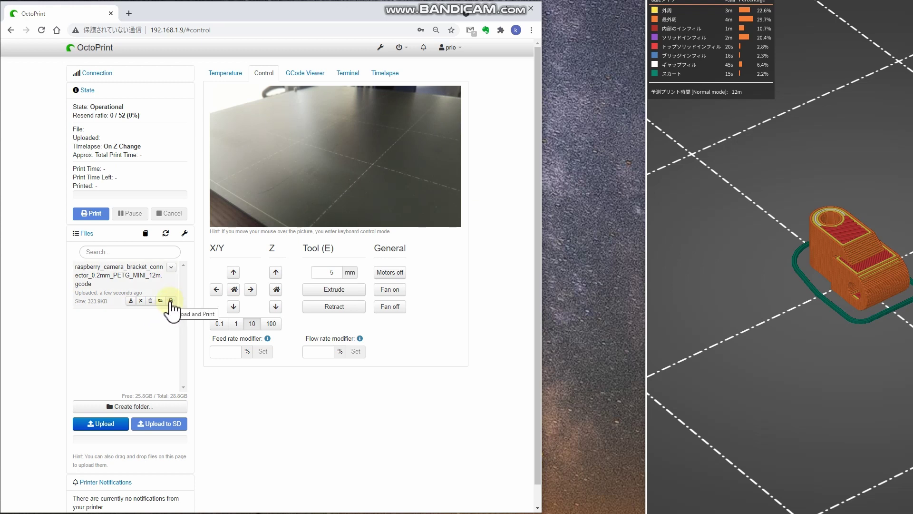
left_click(170, 302)
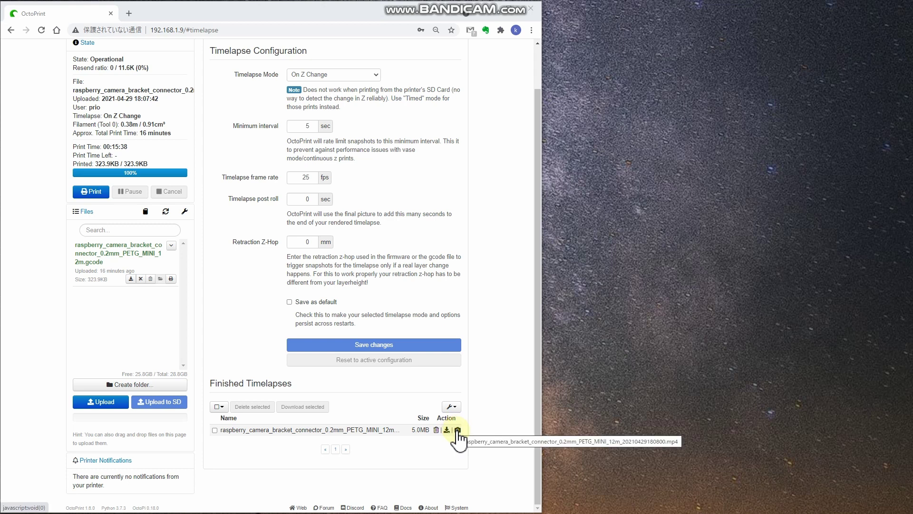
Step: Preview the finished timelapse video of the camera bracket connector print
left_click(457, 429)
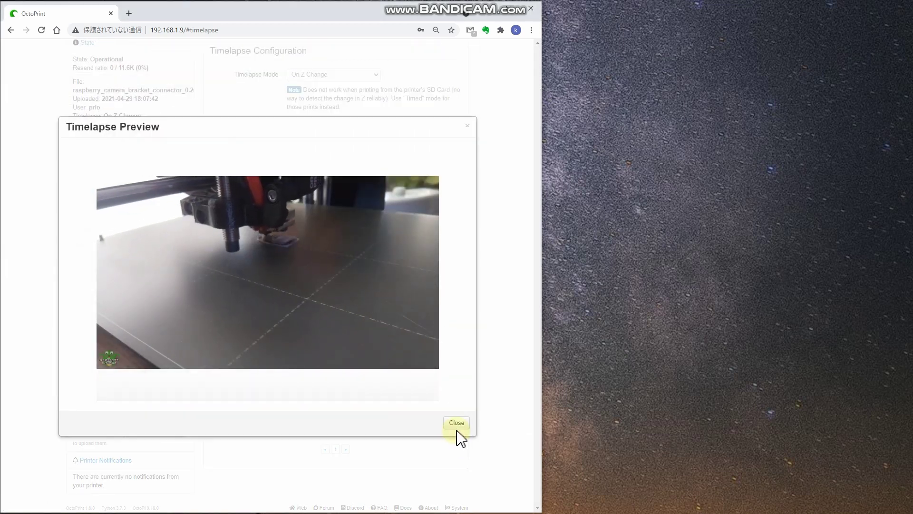